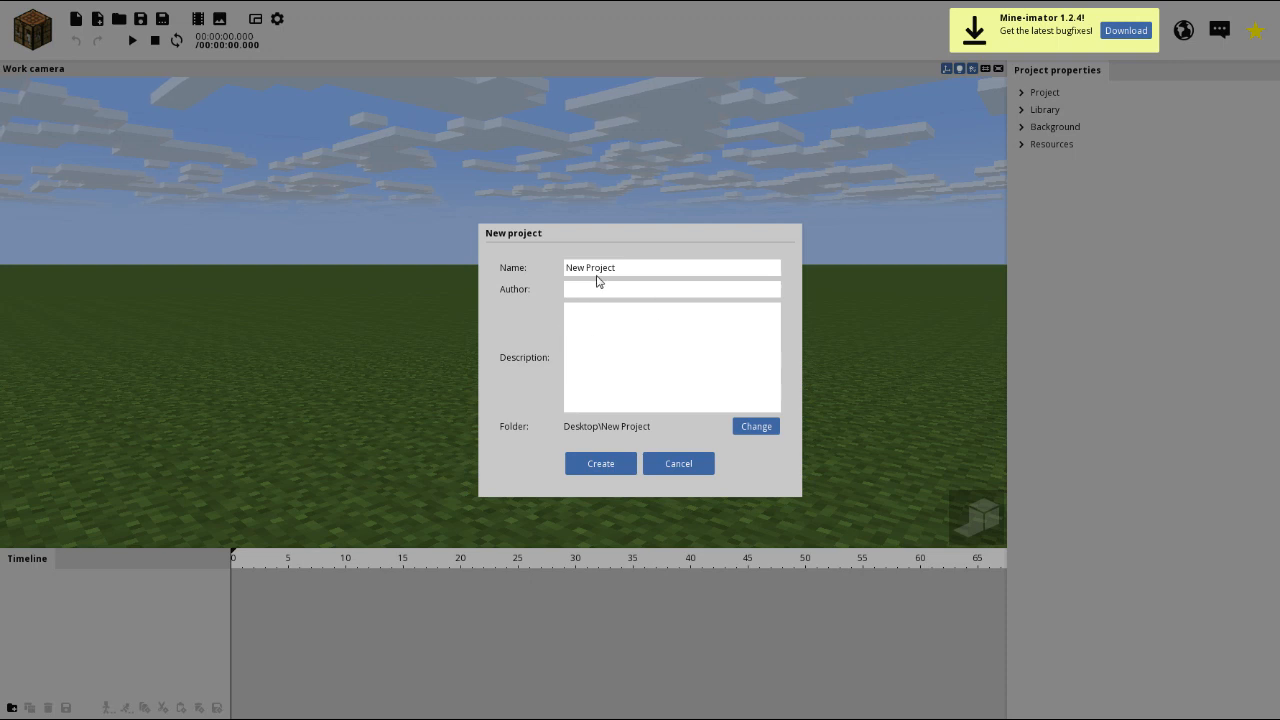
Create a project named "Thumbnail test" with the author's name and the description "blah blah blah".
{"action": "left_click", "coordinate": [638, 267]}
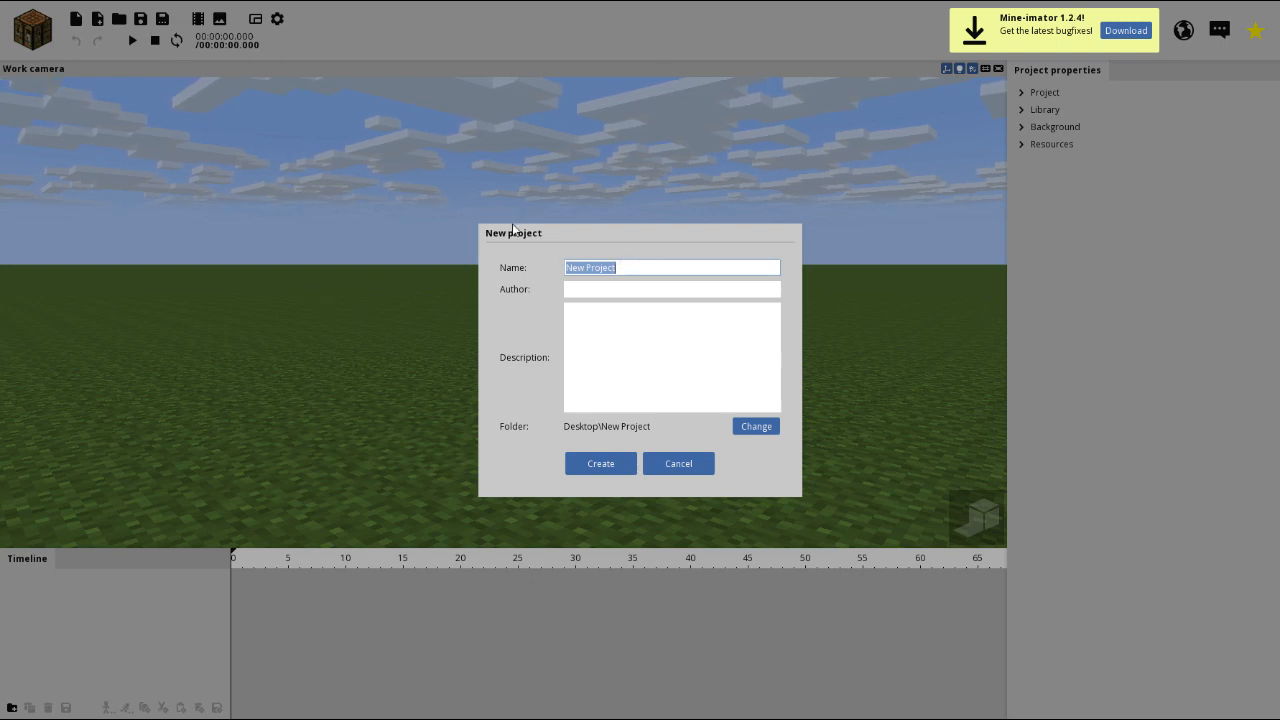
{"action": "key", "text": "BackSpace"}
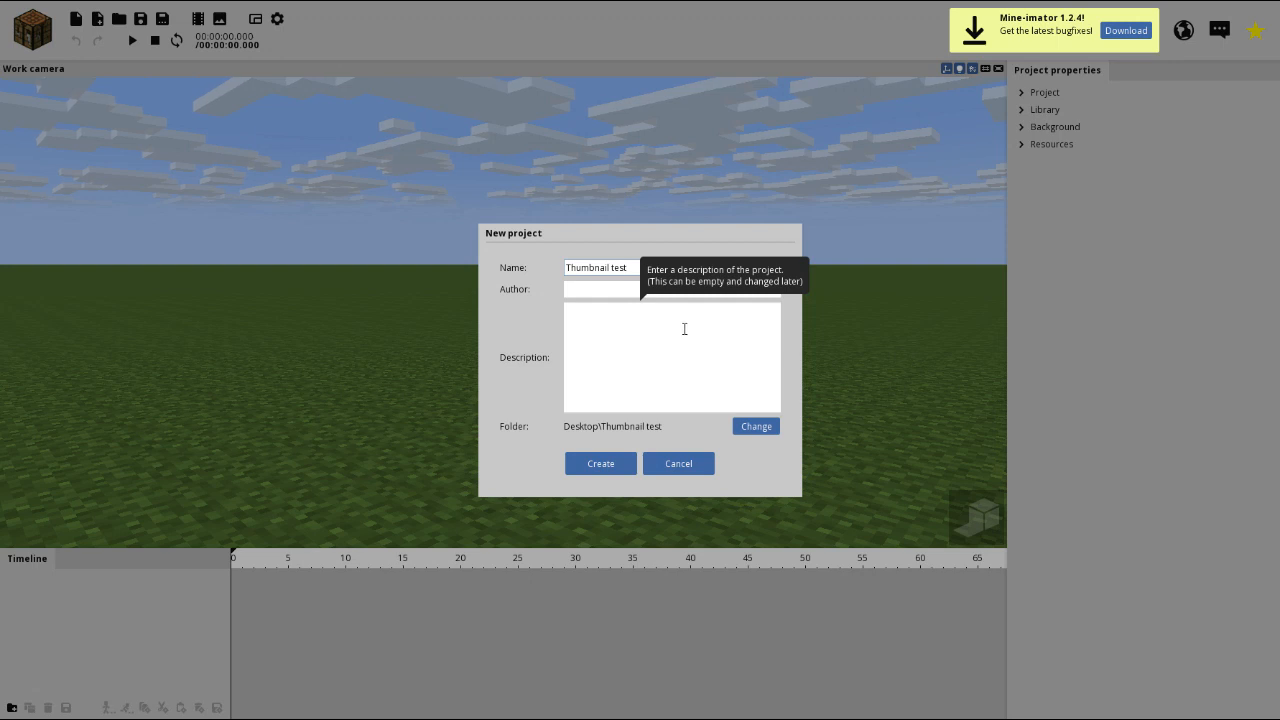
{"action": "key", "text": "Tab"}
{"action": "type", "text": "07"}
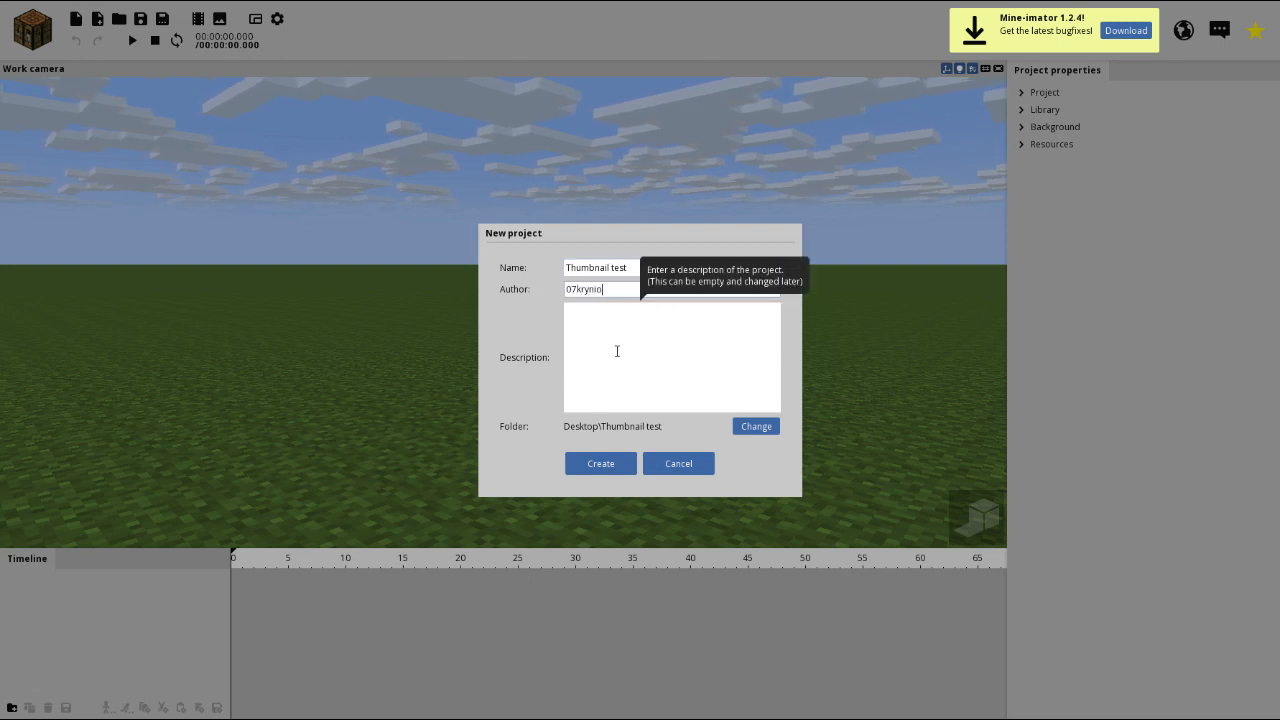
{"action": "left_click", "coordinate": [631, 331]}
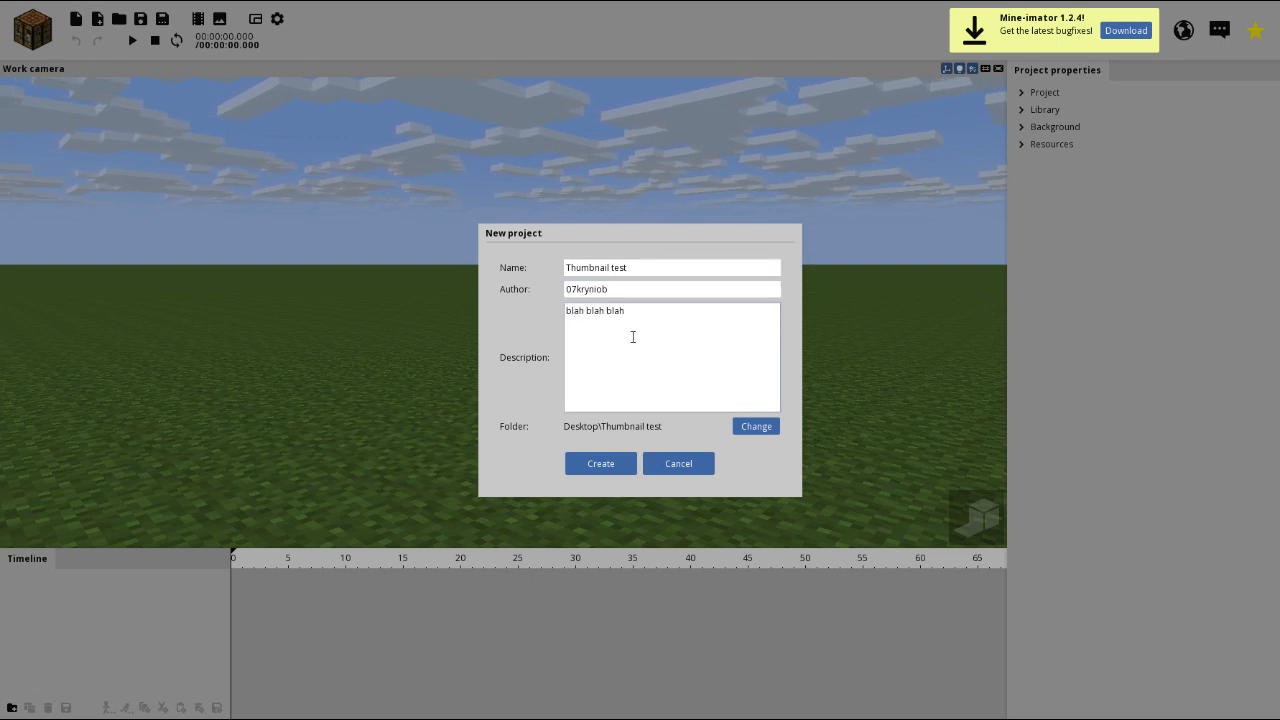
{"action": "left_click", "coordinate": [617, 464]}
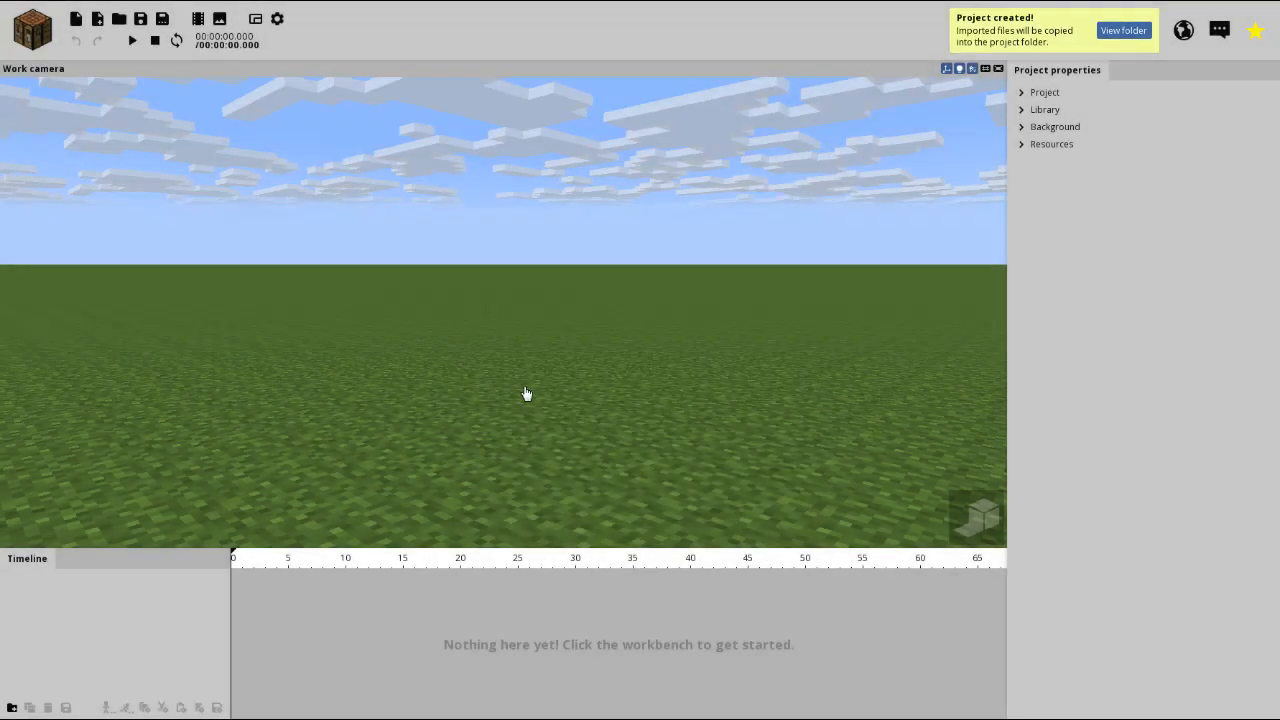
Start a new character with the Human model and open its skin choices.
{"action": "left_click", "coordinate": [28, 32]}
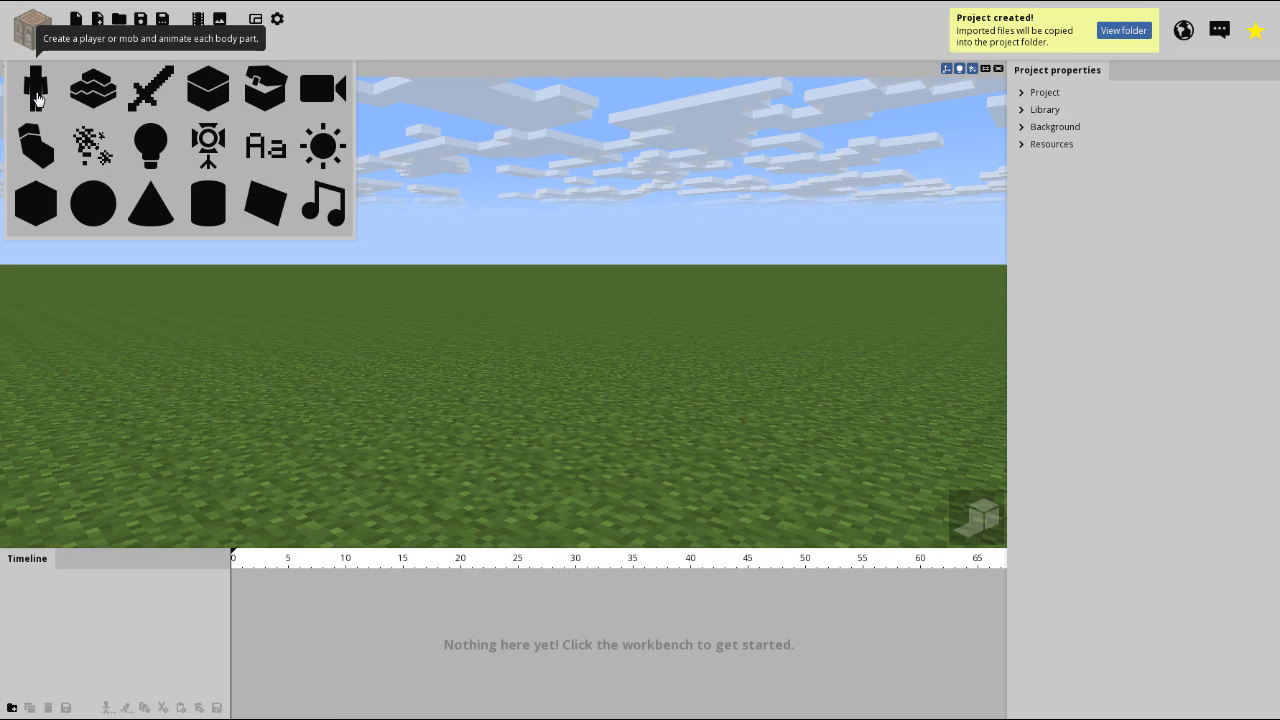
{"action": "left_click", "coordinate": [35, 97]}
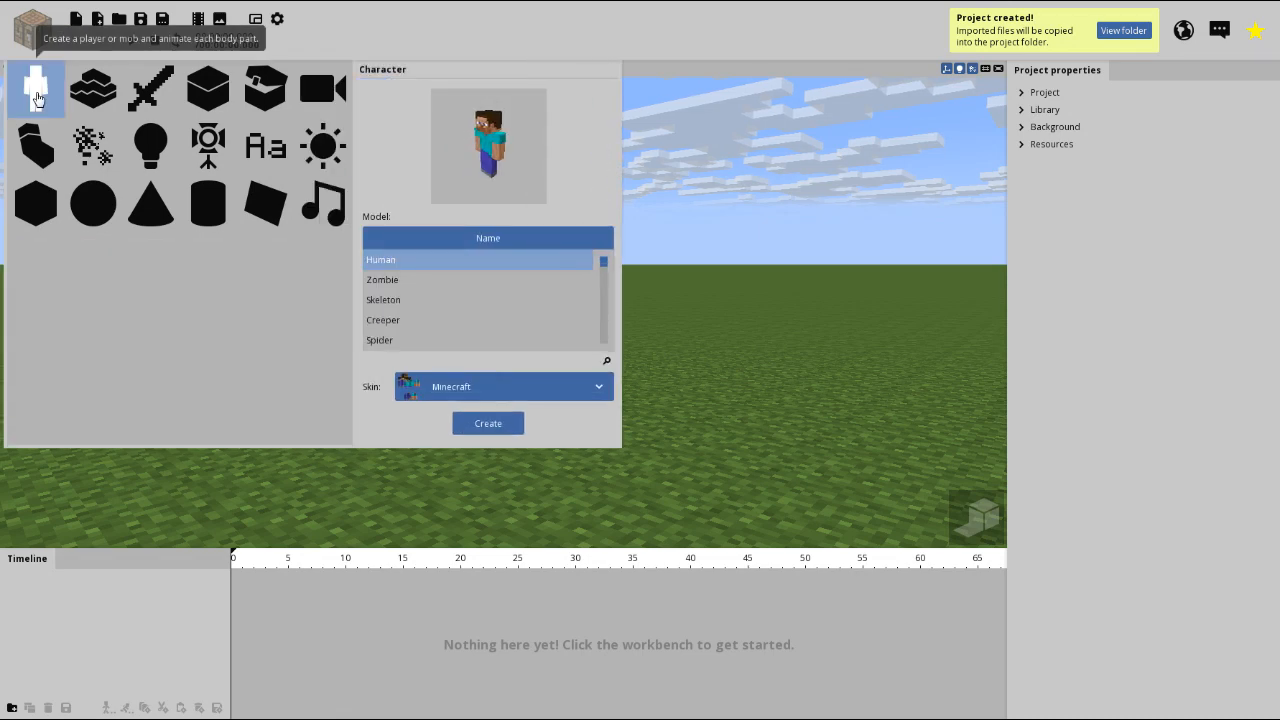
{"action": "left_click", "coordinate": [476, 386]}
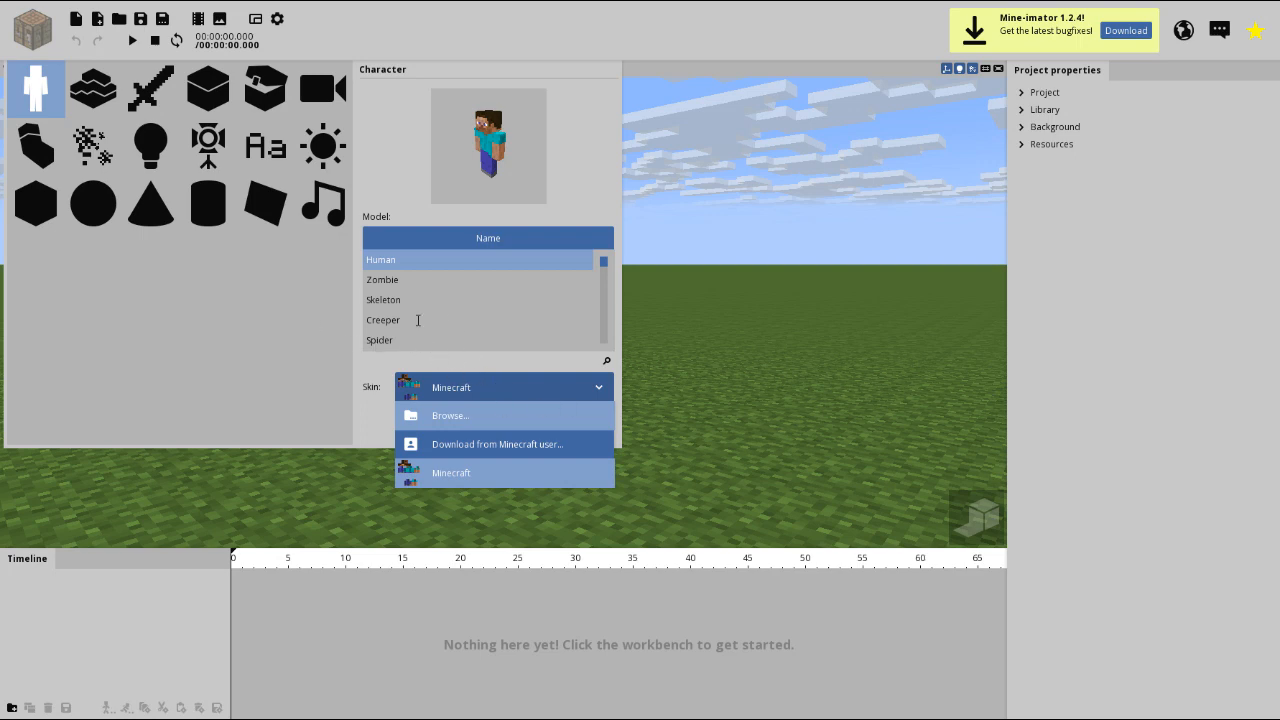
Try to download the character's skin from a Minecraft user by entering the username.
{"action": "left_click", "coordinate": [806, 338]}
{"action": "left_click", "coordinate": [505, 387]}
{"action": "left_click", "coordinate": [503, 446]}
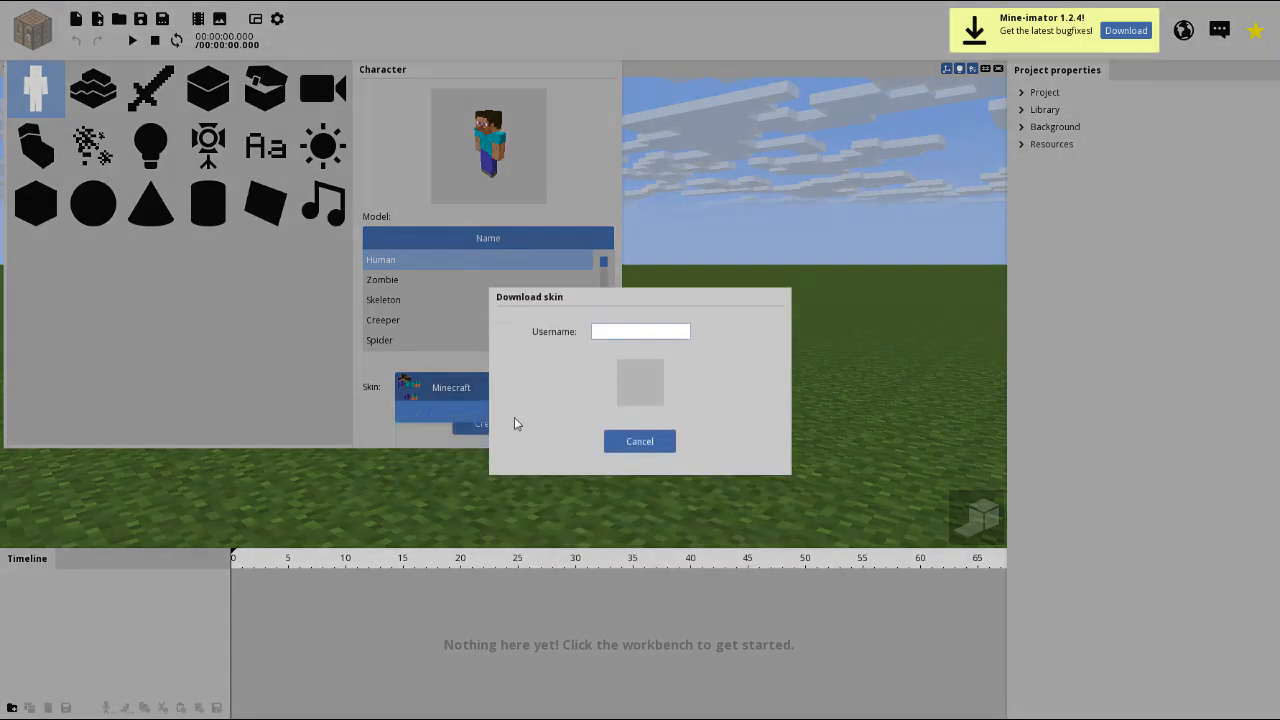
{"action": "type", "text": "07kryniob"}
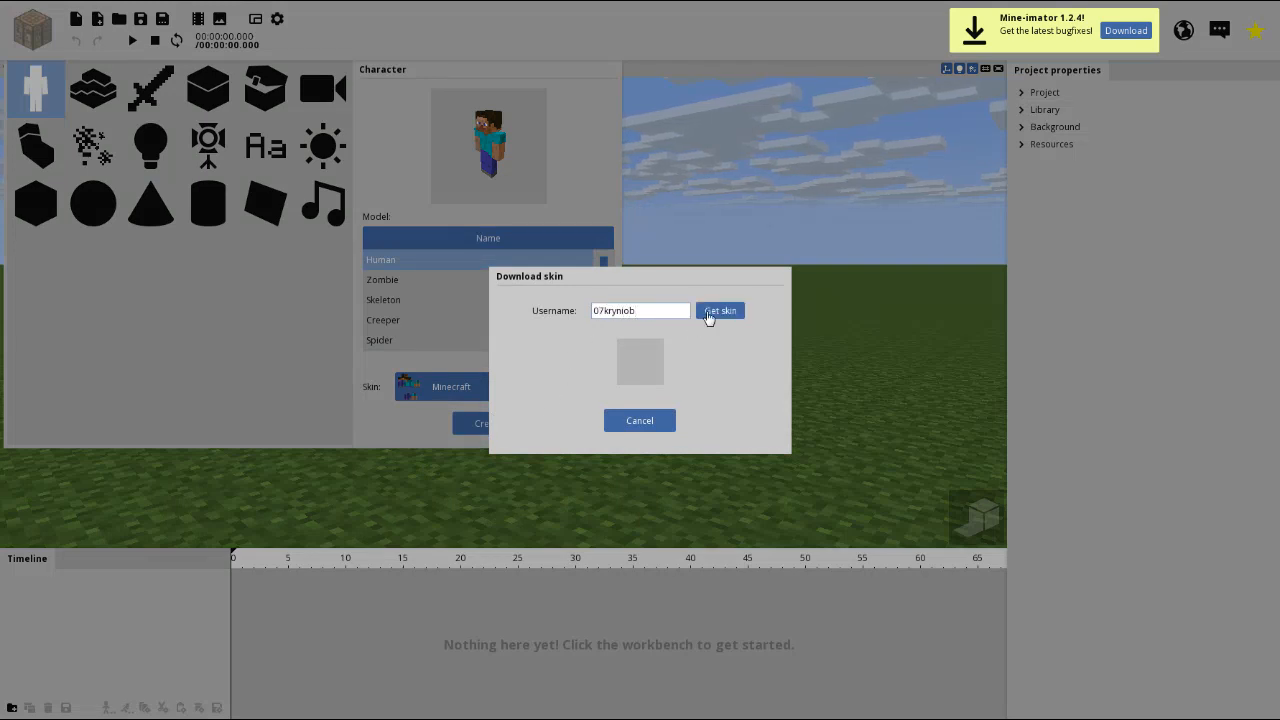
{"action": "left_click", "coordinate": [711, 311]}
{"action": "left_click", "coordinate": [643, 310]}
{"action": "left_click", "coordinate": [642, 311]}
{"action": "double_click", "coordinate": [642, 311]}
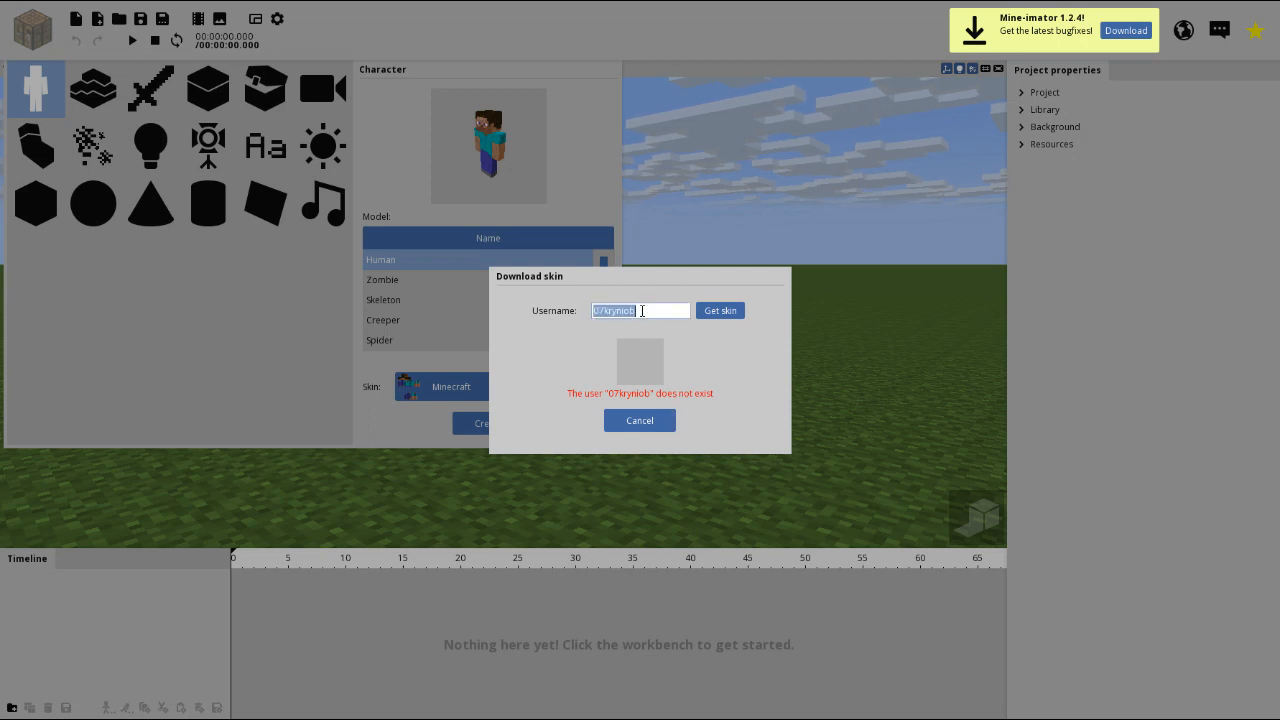
{"action": "left_click", "coordinate": [816, 429]}
{"action": "left_click", "coordinate": [664, 432]}
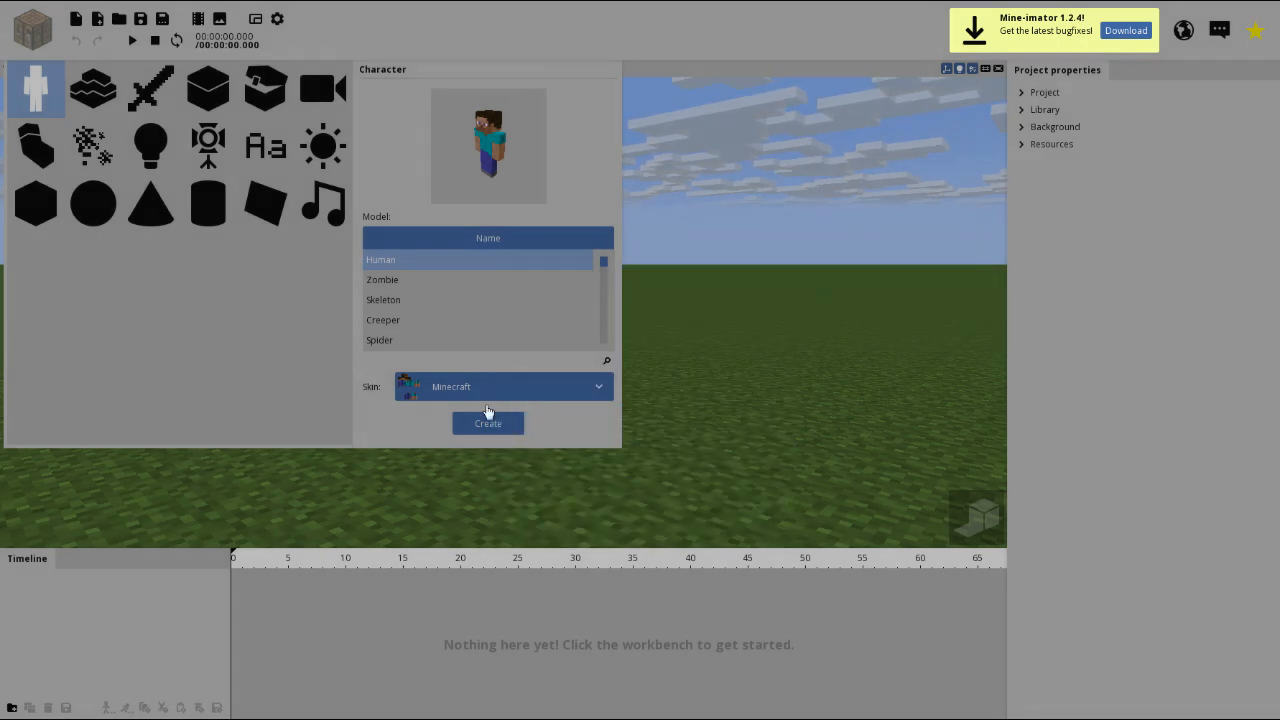
Load the skin "Mój ostateczny skin" from file and create the Human character with it.
{"action": "left_click", "coordinate": [486, 392]}
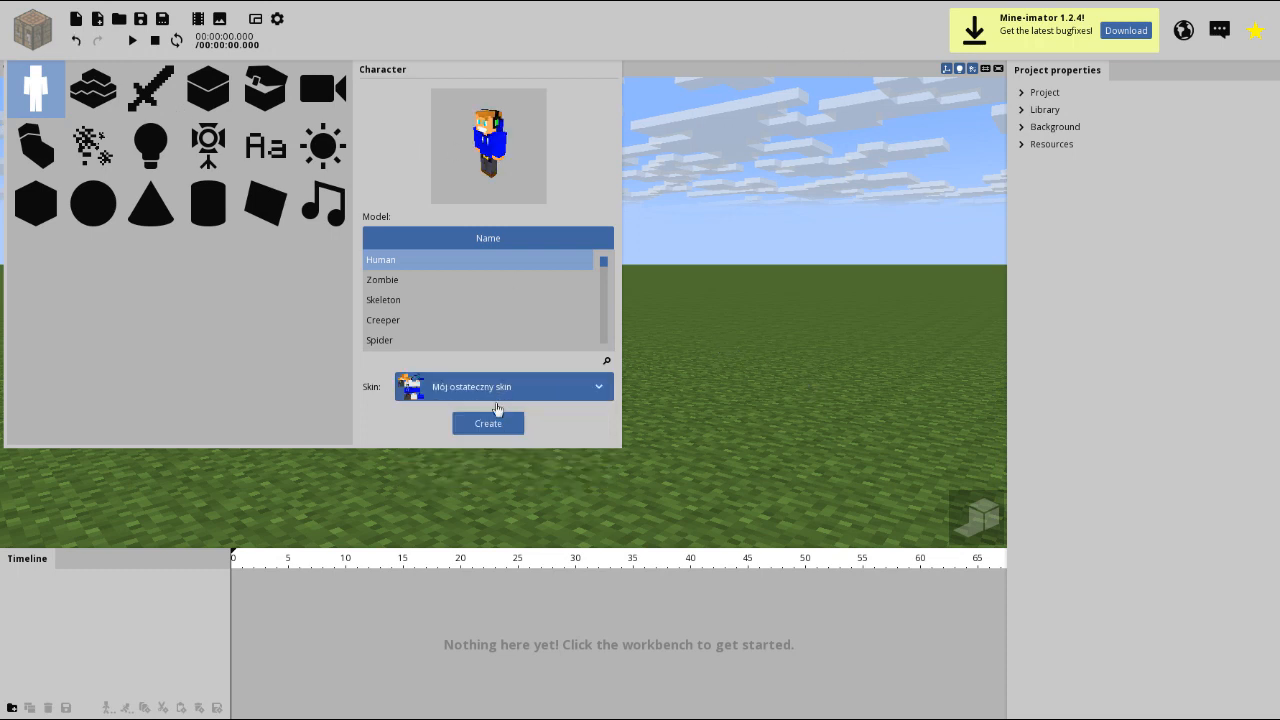
{"action": "left_click", "coordinate": [488, 432]}
{"action": "left_click_drag", "start_coordinate": [486, 432], "coordinate": [549, 461]}
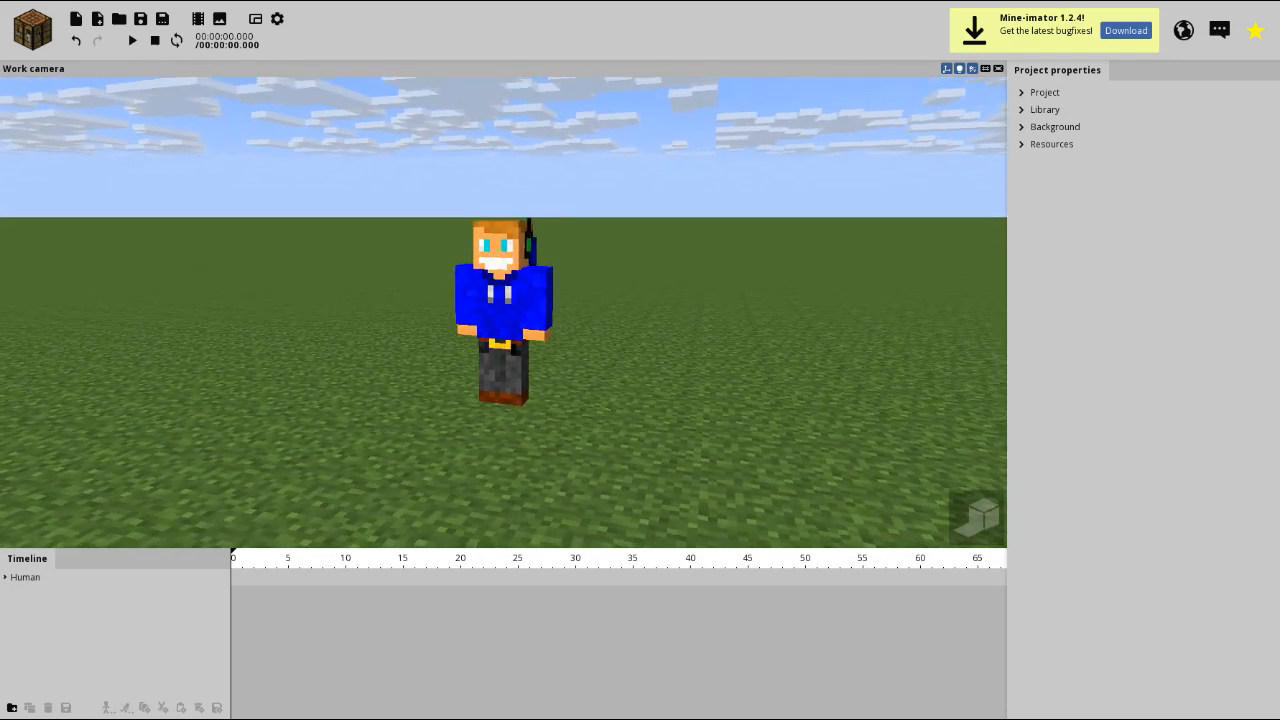
Select the human and examine its frame values and parent options, returning to the project properties.
{"action": "left_click", "coordinate": [500, 300]}
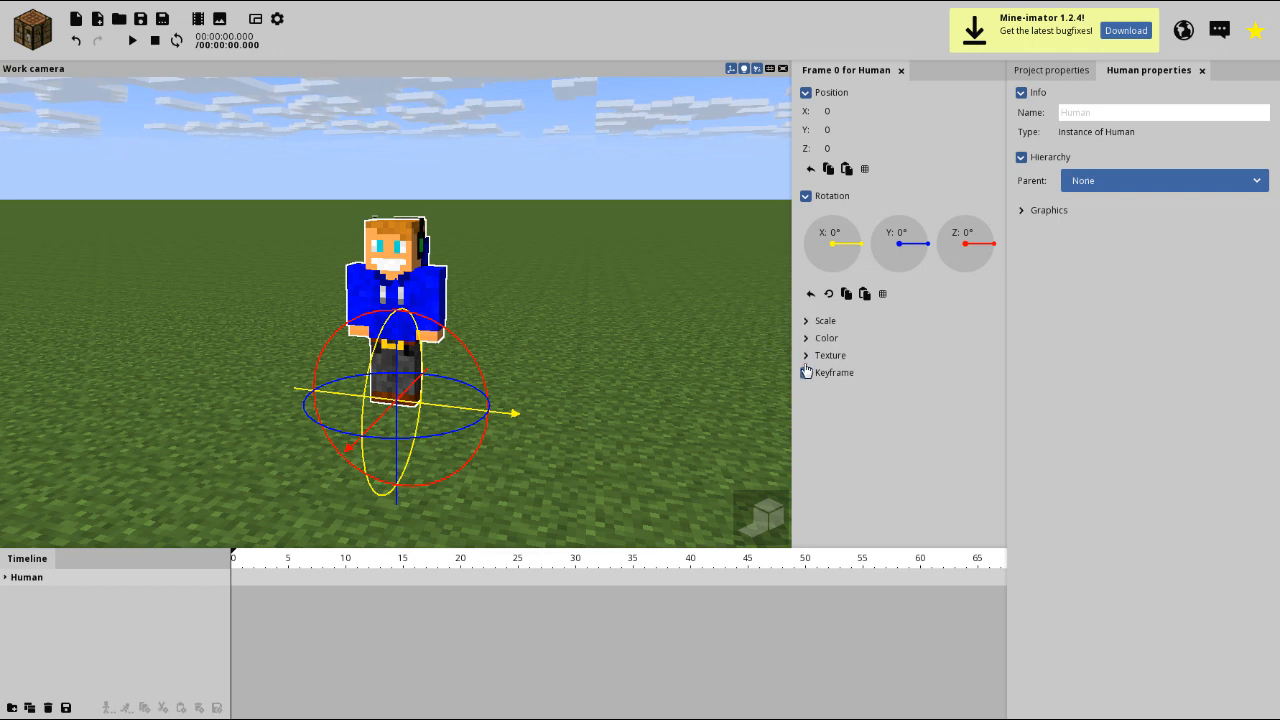
{"action": "left_click", "coordinate": [1096, 184]}
{"action": "left_click", "coordinate": [1097, 186]}
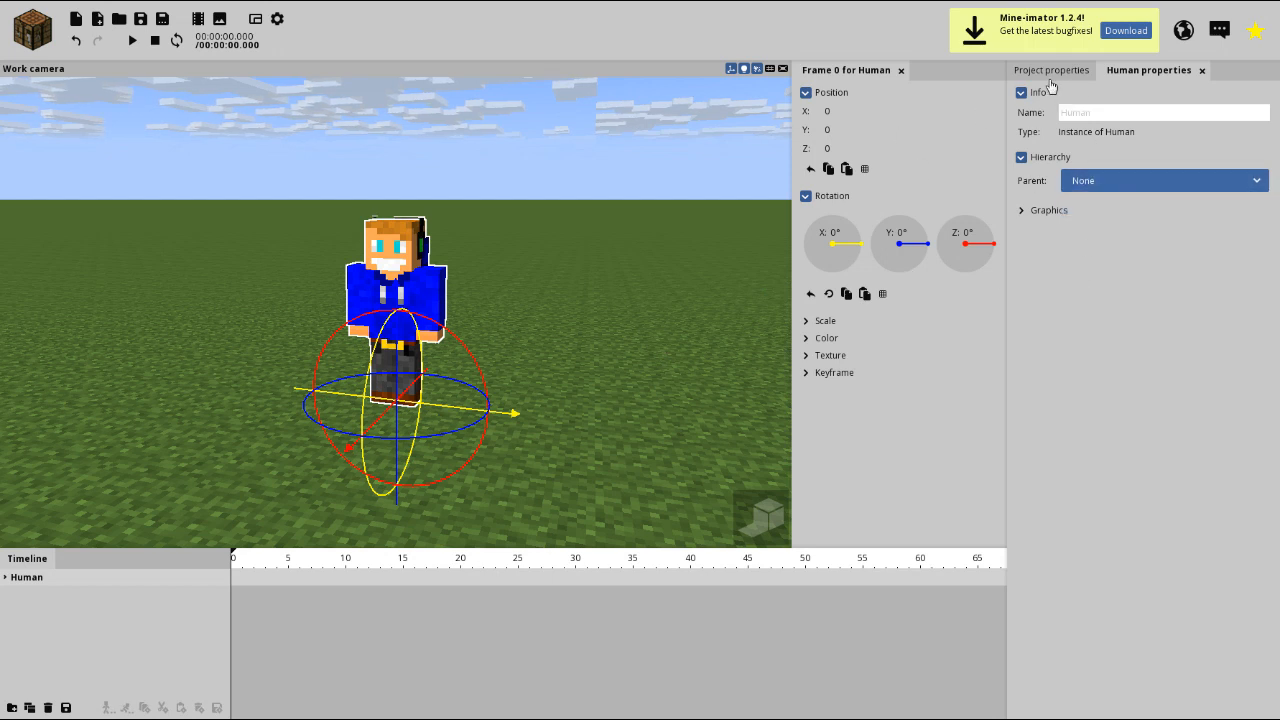
{"action": "left_click", "coordinate": [1053, 76]}
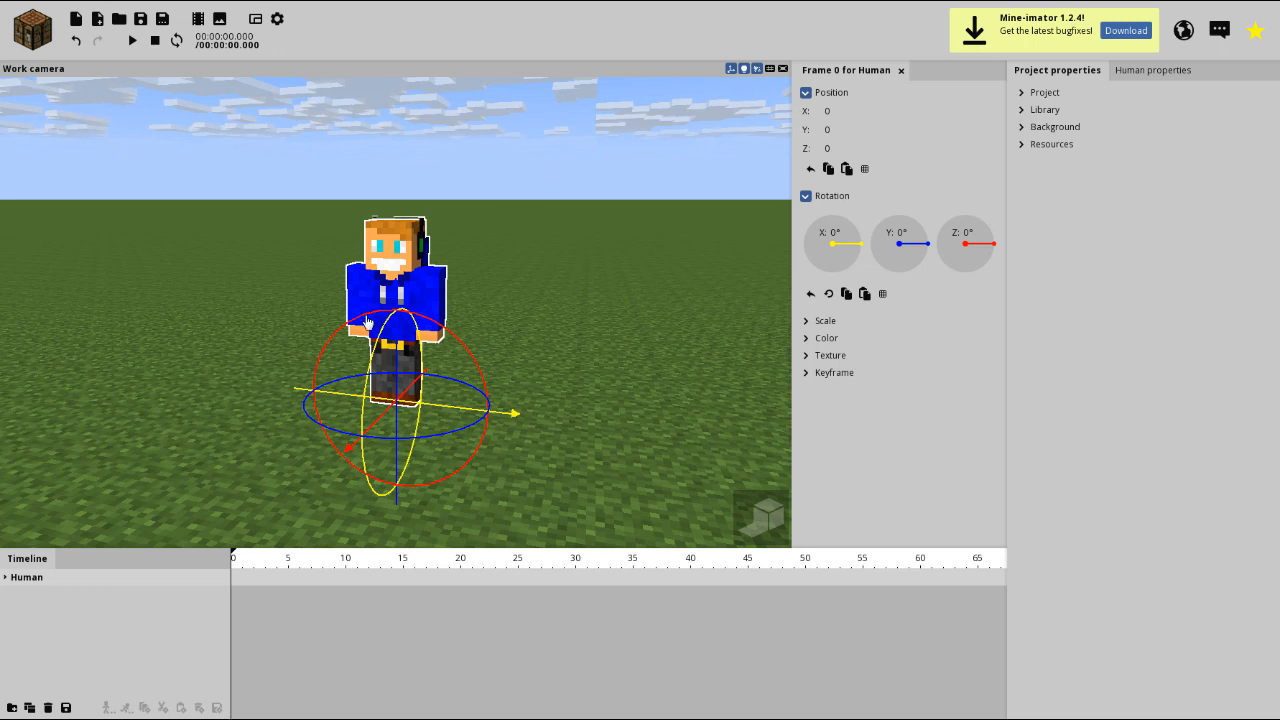
Try rotating the human's head and set its X rotation back to 0°.
{"action": "left_click", "coordinate": [398, 300]}
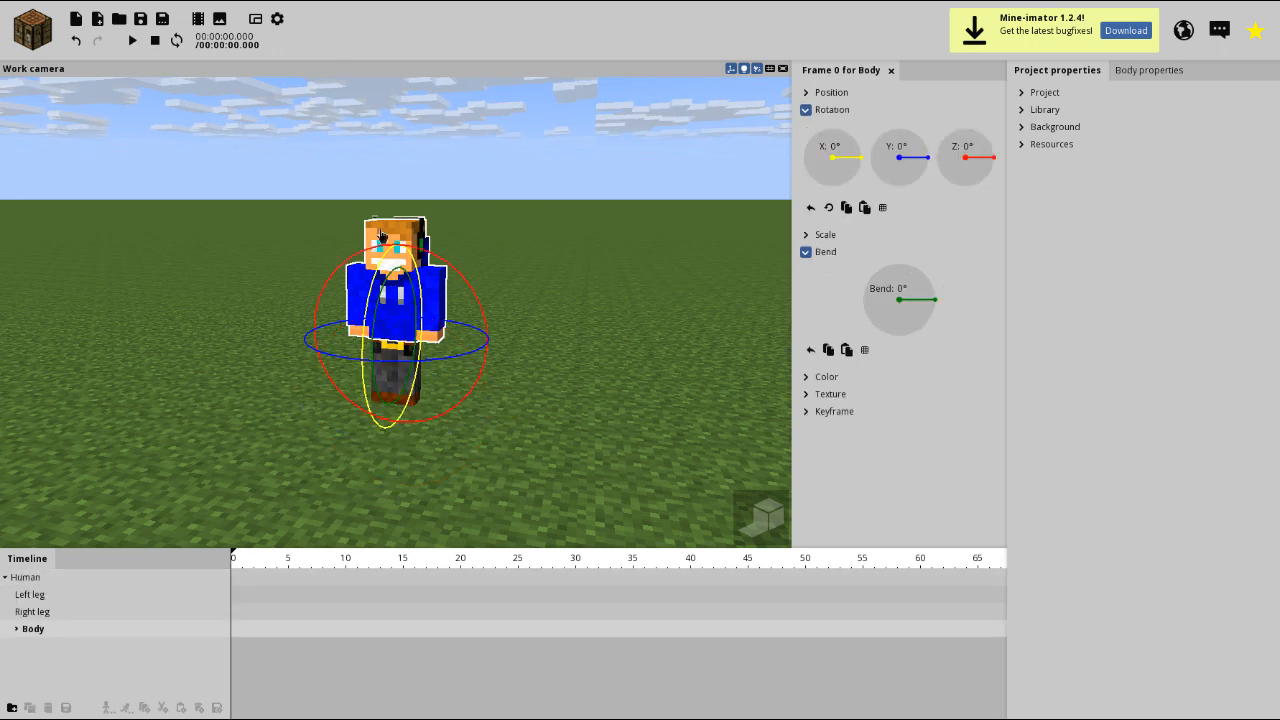
{"action": "left_click", "coordinate": [386, 236]}
{"action": "left_click_drag", "start_coordinate": [421, 258], "coordinate": [424, 258]}
{"action": "left_click", "coordinate": [845, 145]}
{"action": "type", "text": "0"}
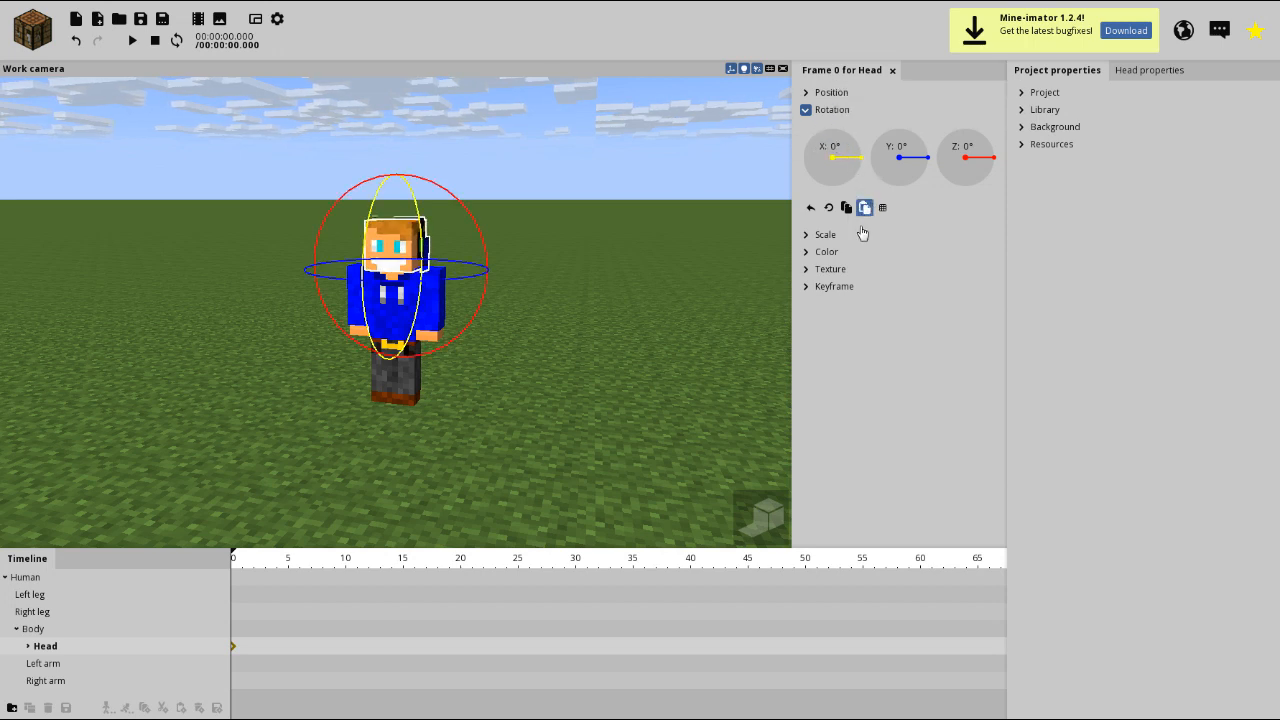
Select the body, show its position values and set the X position to 0.
{"action": "left_click", "coordinate": [400, 326]}
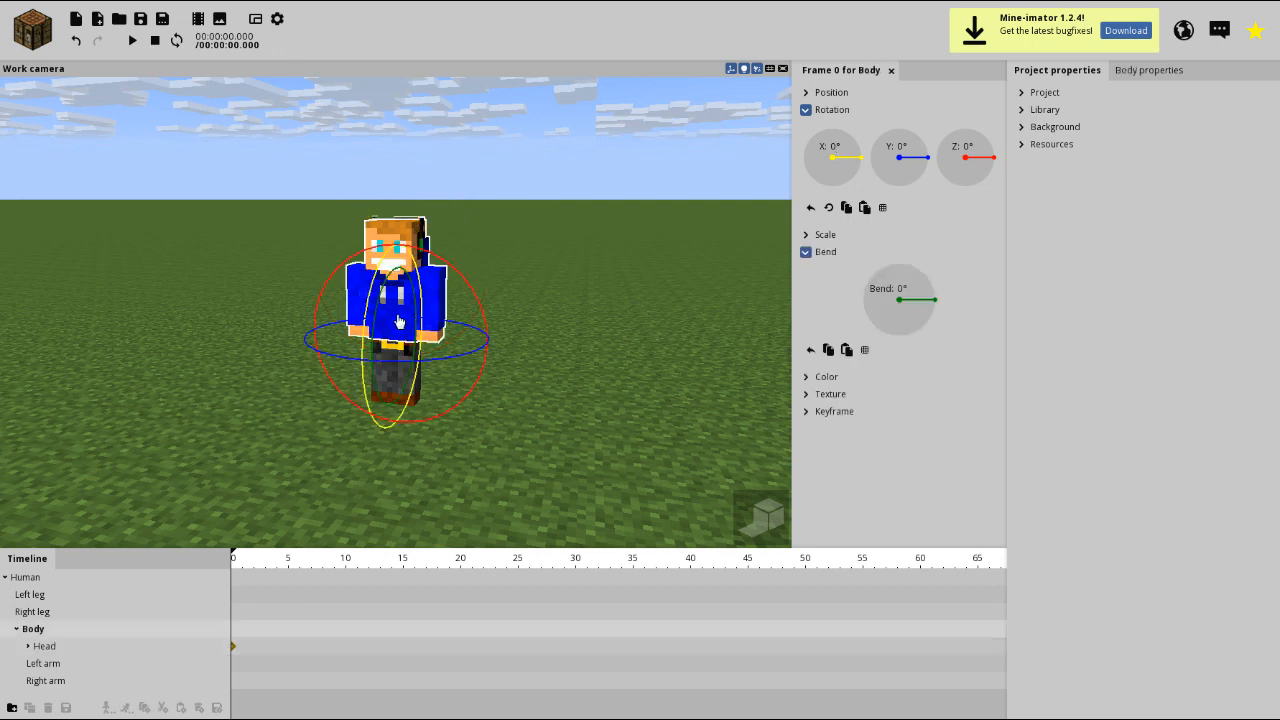
{"action": "left_click", "coordinate": [806, 92]}
{"action": "left_click", "coordinate": [850, 111]}
{"action": "type", "text": "0"}
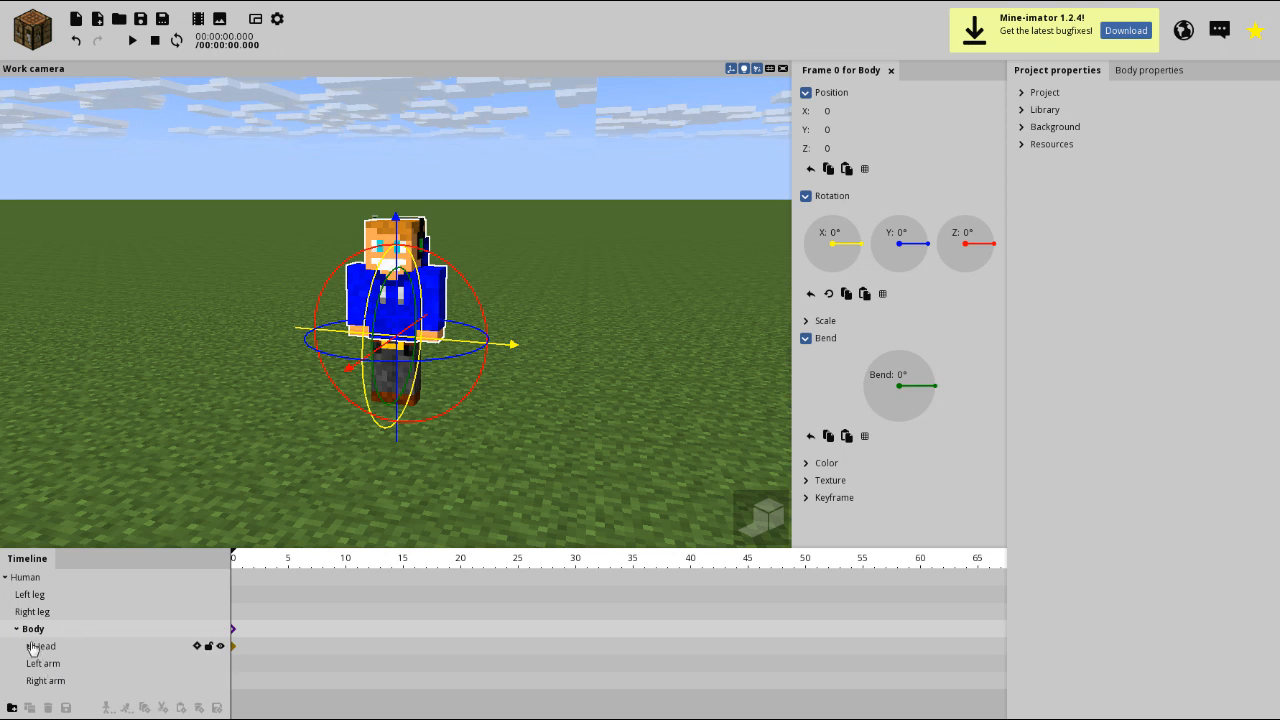
Select the whole human in the timeline and move it to about X 1.10, Z -17.45.
{"action": "left_click", "coordinate": [29, 646]}
{"action": "left_click", "coordinate": [29, 646]}
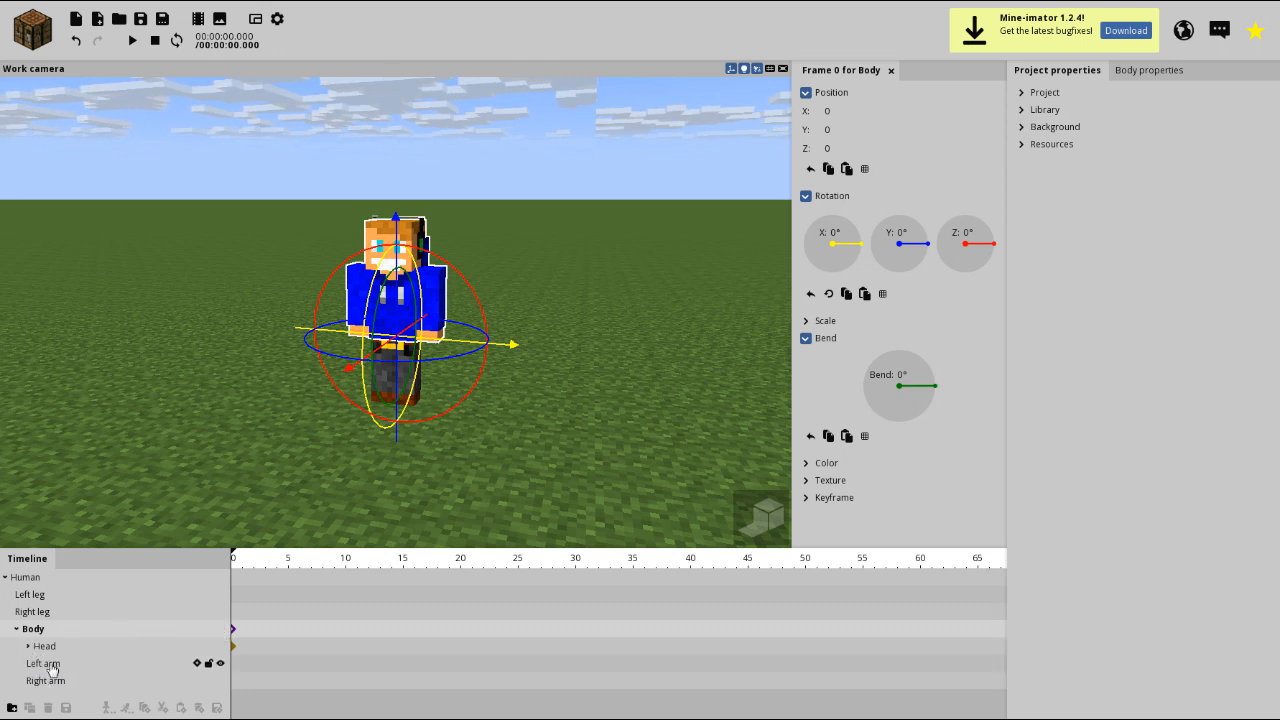
{"action": "left_click", "coordinate": [24, 577]}
{"action": "left_click", "coordinate": [6, 578]}
{"action": "left_click", "coordinate": [6, 578]}
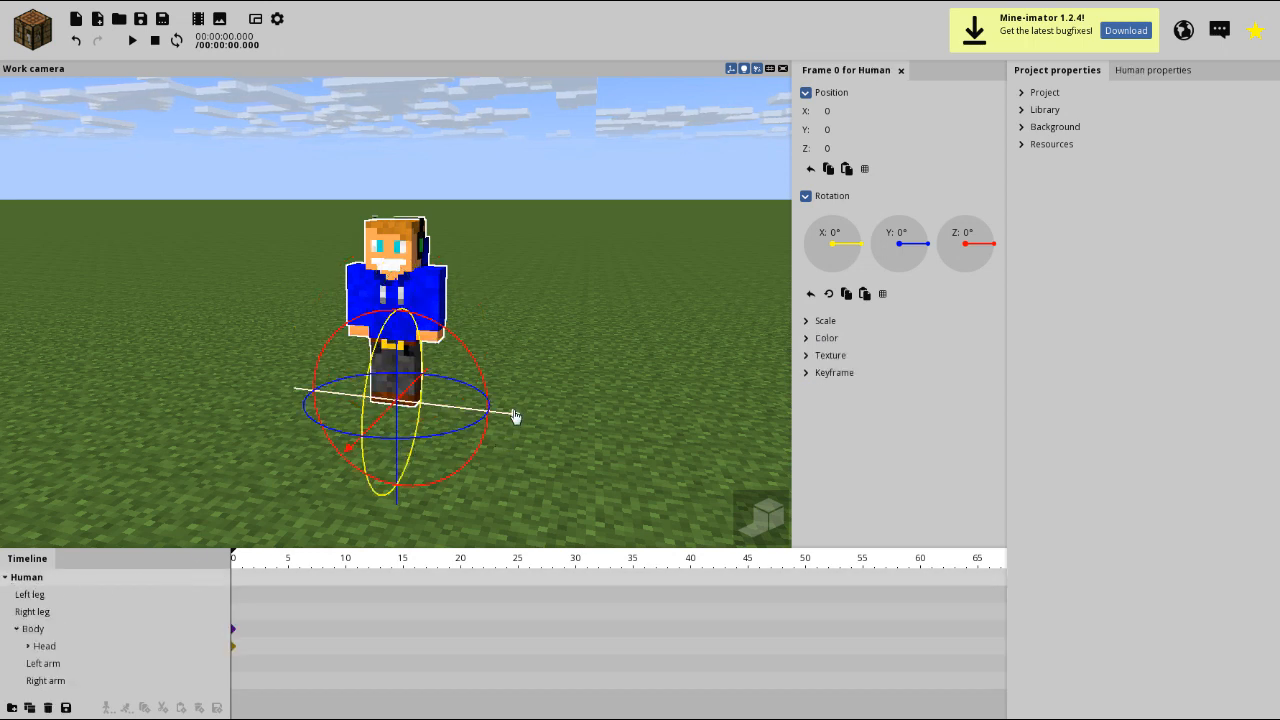
{"action": "left_click_drag", "start_coordinate": [514, 416], "coordinate": [520, 419]}
{"action": "left_click_drag", "start_coordinate": [358, 453], "coordinate": [380, 414]}
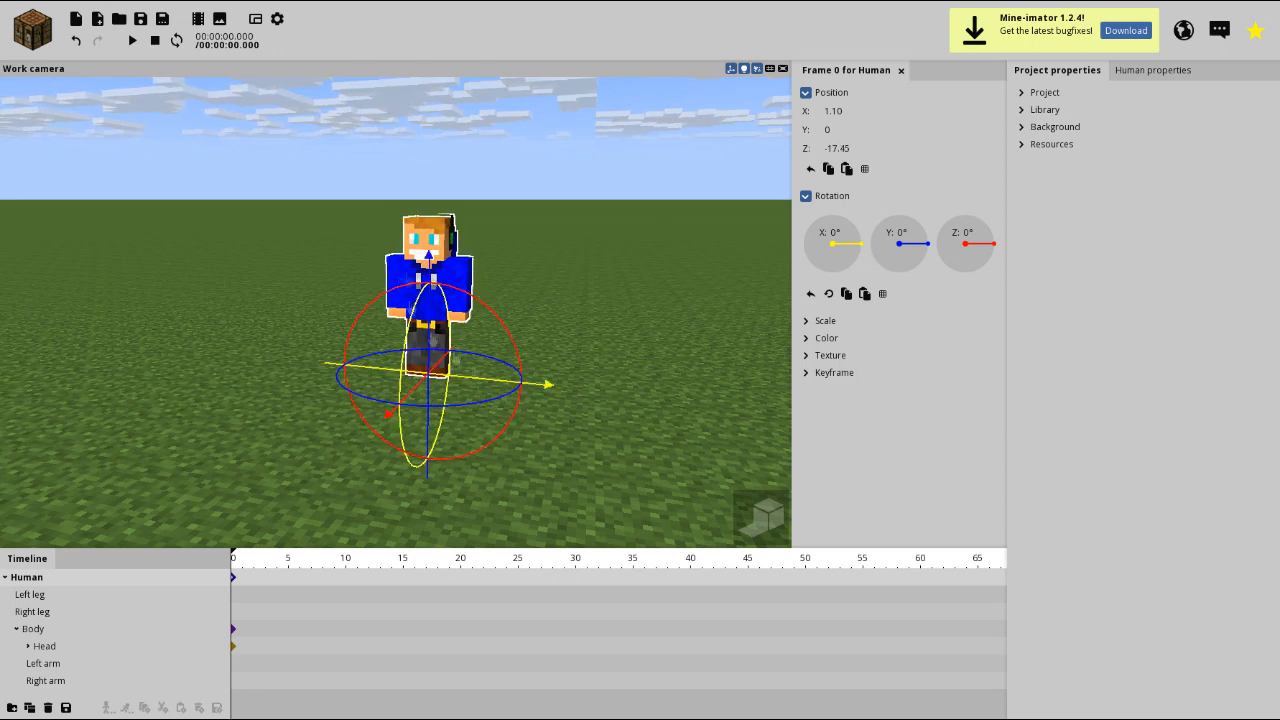
Rotate the whole human sideways about the Y axis, flip it with a Z rotation of -180° and raise it above the ground.
{"action": "left_click_drag", "start_coordinate": [474, 400], "coordinate": [451, 477]}
{"action": "left_click", "coordinate": [45, 646]}
{"action": "left_click", "coordinate": [42, 580]}
{"action": "left_click", "coordinate": [972, 254]}
{"action": "type", "text": "-180"}
{"action": "key", "text": "Return"}
{"action": "left_click_drag", "start_coordinate": [429, 258], "coordinate": [444, 68]}
Rotate the head to about -181.62° around Z and move it to about Y -24.10, onto the feet end.
{"action": "left_click", "coordinate": [428, 318]}
{"action": "left_click_drag", "start_coordinate": [440, 385], "coordinate": [466, 420]}
{"action": "left_click_drag", "start_coordinate": [430, 190], "coordinate": [434, 69]}
{"action": "right_click_drag", "start_coordinate": [563, 343], "coordinate": [563, 330]}
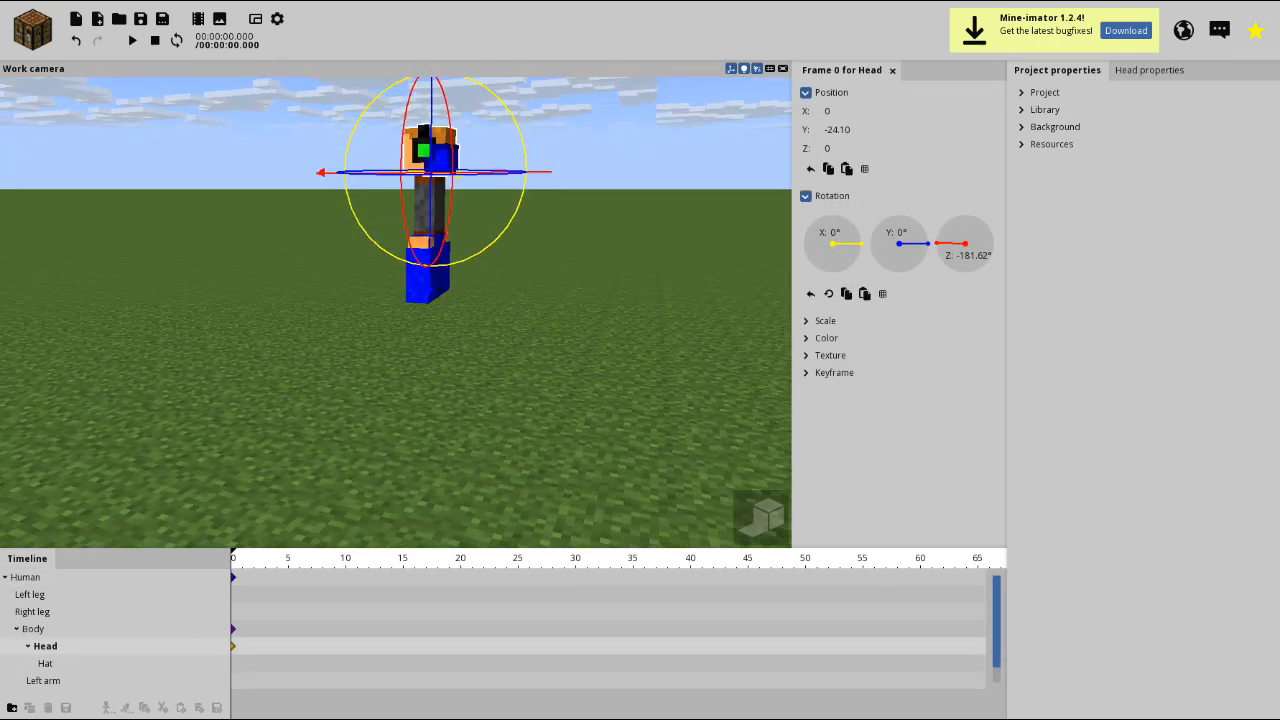
Swing both arms and both legs apart into a stride, with the right arm at about -164.13° around Z.
{"action": "left_click", "coordinate": [398, 262]}
{"action": "left_click_drag", "start_coordinate": [399, 262], "coordinate": [548, 336]}
{"action": "left_click", "coordinate": [443, 265]}
{"action": "left_click", "coordinate": [427, 202]}
{"action": "left_click_drag", "start_coordinate": [443, 204], "coordinate": [490, 205]}
{"action": "left_click", "coordinate": [452, 208]}
{"action": "left_click_drag", "start_coordinate": [361, 212], "coordinate": [366, 198]}
{"action": "left_click_drag", "start_coordinate": [445, 198], "coordinate": [443, 212]}
{"action": "left_click_drag", "start_coordinate": [540, 270], "coordinate": [630, 235]}
{"action": "left_click", "coordinate": [424, 204]}
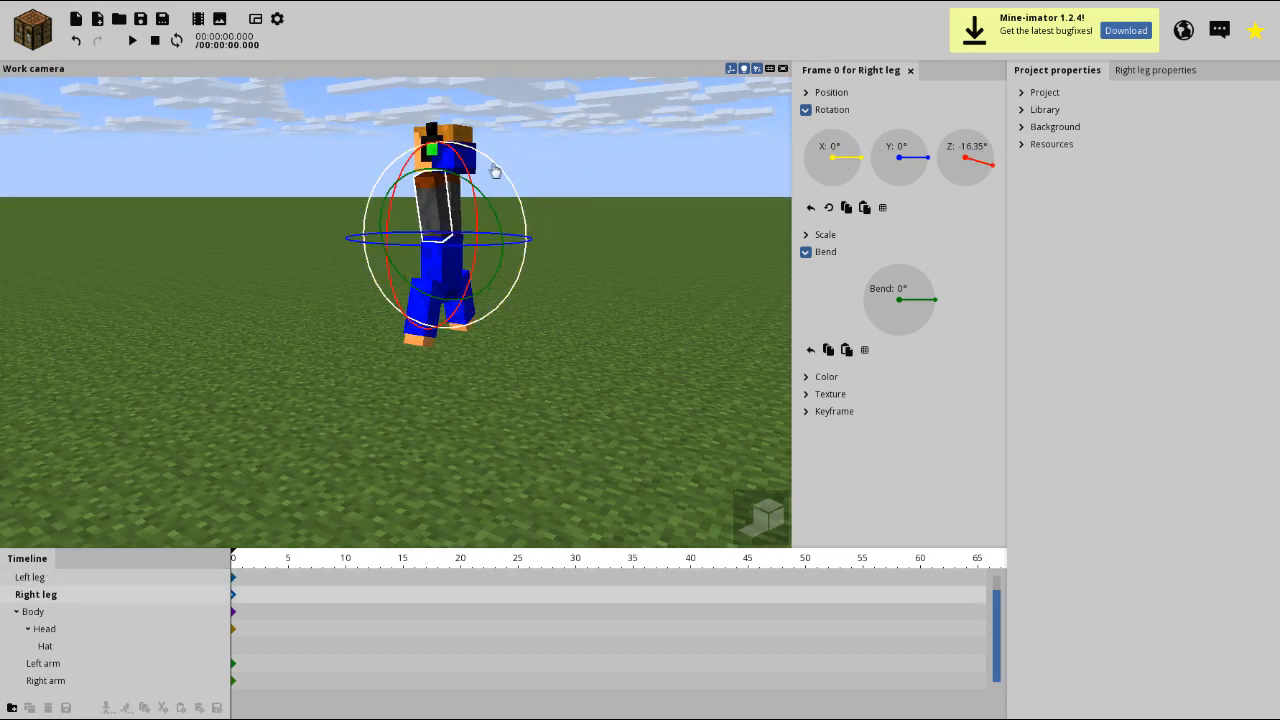
{"action": "left_click_drag", "start_coordinate": [491, 174], "coordinate": [496, 180]}
Reposition the head so it sits on the ends of the spread legs.
{"action": "left_click", "coordinate": [456, 148]}
{"action": "left_click_drag", "start_coordinate": [526, 349], "coordinate": [546, 376]}
{"action": "left_click_drag", "start_coordinate": [593, 322], "coordinate": [425, 131]}
{"action": "left_click_drag", "start_coordinate": [480, 300], "coordinate": [496, 280]}
{"action": "left_click_drag", "start_coordinate": [464, 194], "coordinate": [474, 200]}
{"action": "left_click_drag", "start_coordinate": [540, 330], "coordinate": [545, 215]}
{"action": "left_click_drag", "start_coordinate": [457, 124], "coordinate": [456, 130]}
Select the whole human and lower it towards the ground.
{"action": "left_click", "coordinate": [45, 680]}
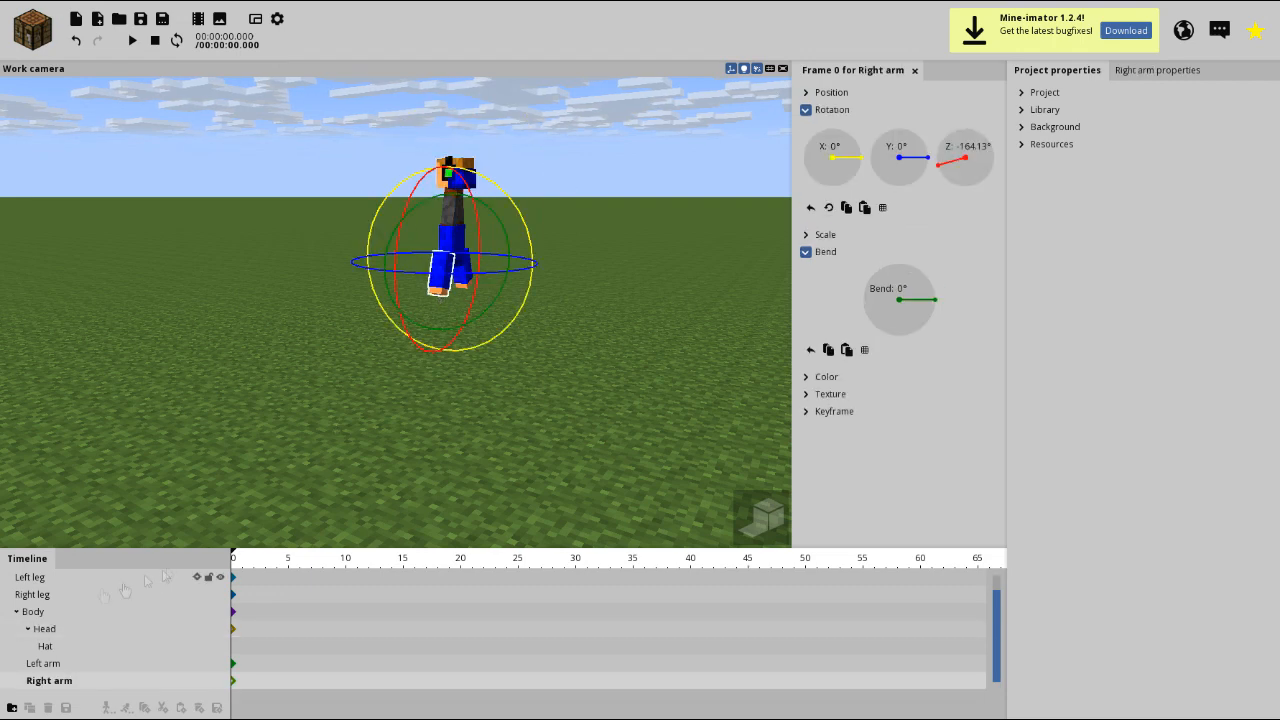
{"action": "scroll", "coordinate": [114, 606], "scroll_direction": "up", "scroll_amount": 1}
{"action": "left_click", "coordinate": [452, 150]}
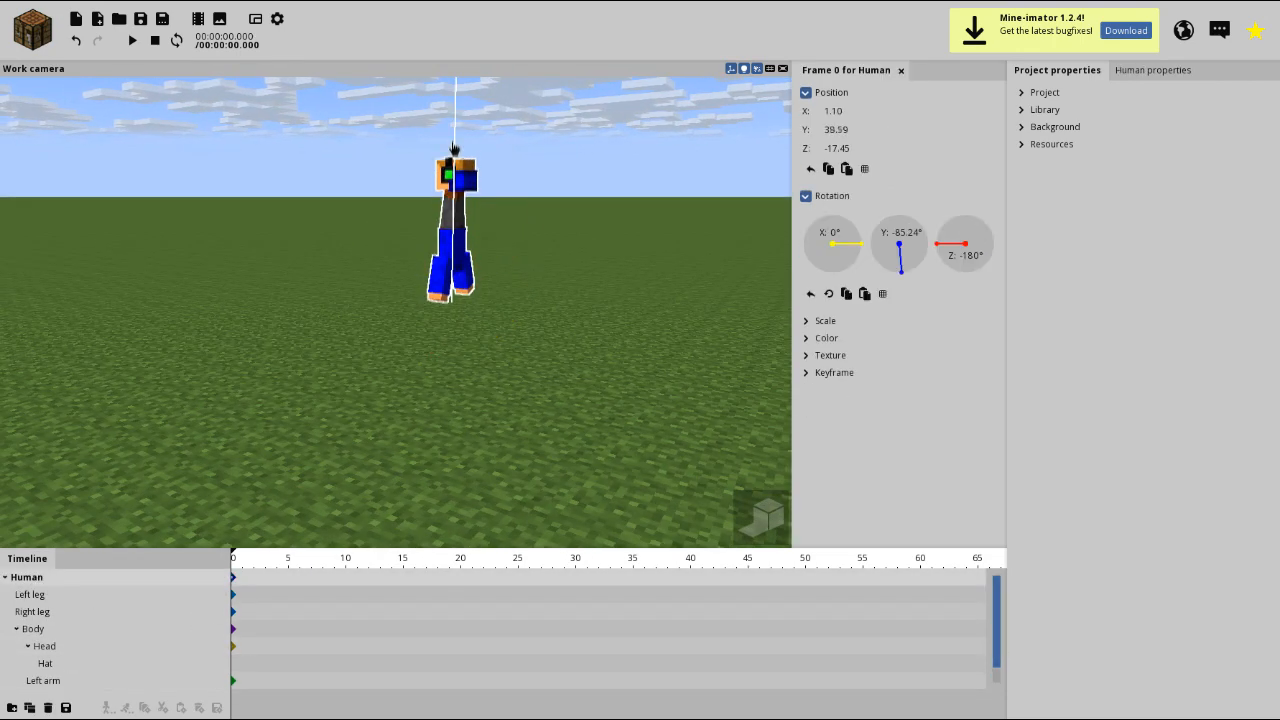
{"action": "left_click_drag", "start_coordinate": [520, 373], "coordinate": [630, 370]}
Fine-tune the head's position to about X -0.42, Y -23.29, Z -1.99, with about 1.43° of Y rotation.
{"action": "left_click", "coordinate": [464, 200]}
{"action": "left_click_drag", "start_coordinate": [568, 226], "coordinate": [520, 223]}
{"action": "left_click_drag", "start_coordinate": [560, 280], "coordinate": [578, 400]}
{"action": "left_click_drag", "start_coordinate": [540, 228], "coordinate": [518, 224]}
{"action": "left_click_drag", "start_coordinate": [594, 403], "coordinate": [600, 290]}
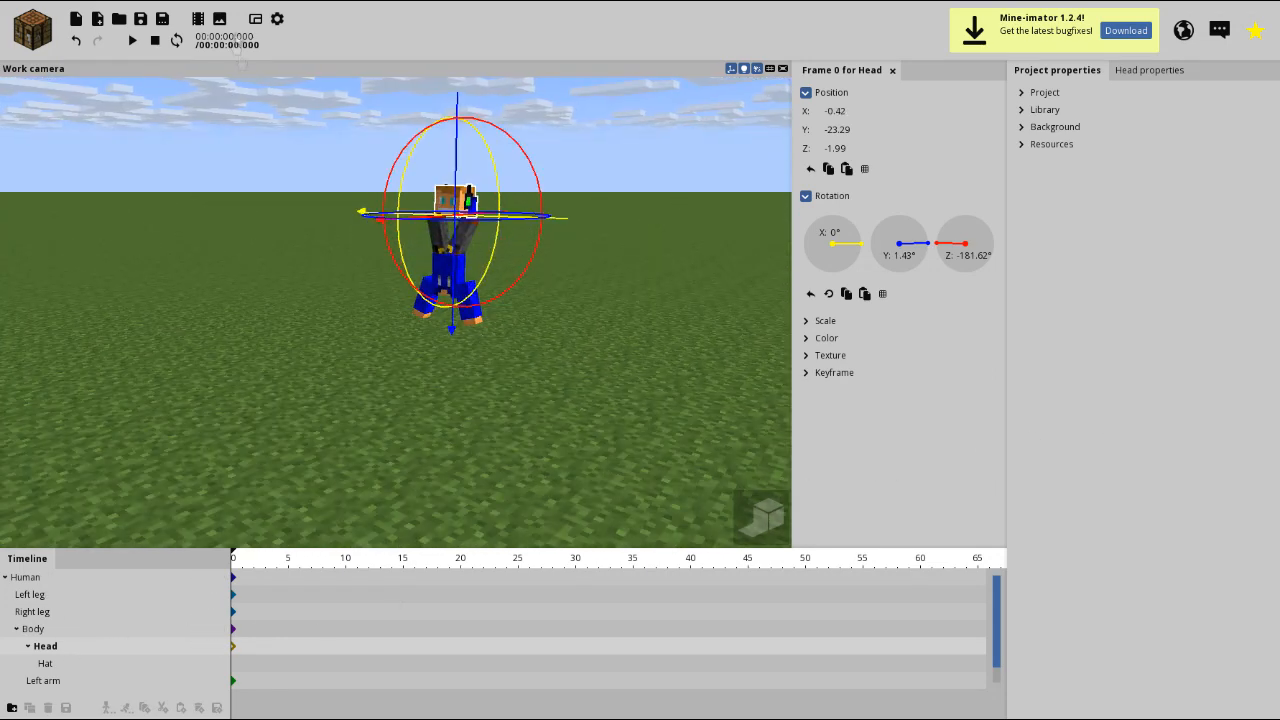
Tilt the whole human to about 0.89° around X.
{"action": "left_click_drag", "start_coordinate": [585, 160], "coordinate": [585, 161]}
{"action": "left_click_drag", "start_coordinate": [511, 181], "coordinate": [505, 166]}
{"action": "left_click_drag", "start_coordinate": [389, 198], "coordinate": [389, 198]}
{"action": "left_click", "coordinate": [389, 199]}
{"action": "left_click_drag", "start_coordinate": [626, 361], "coordinate": [624, 359]}
{"action": "left_click", "coordinate": [563, 276]}
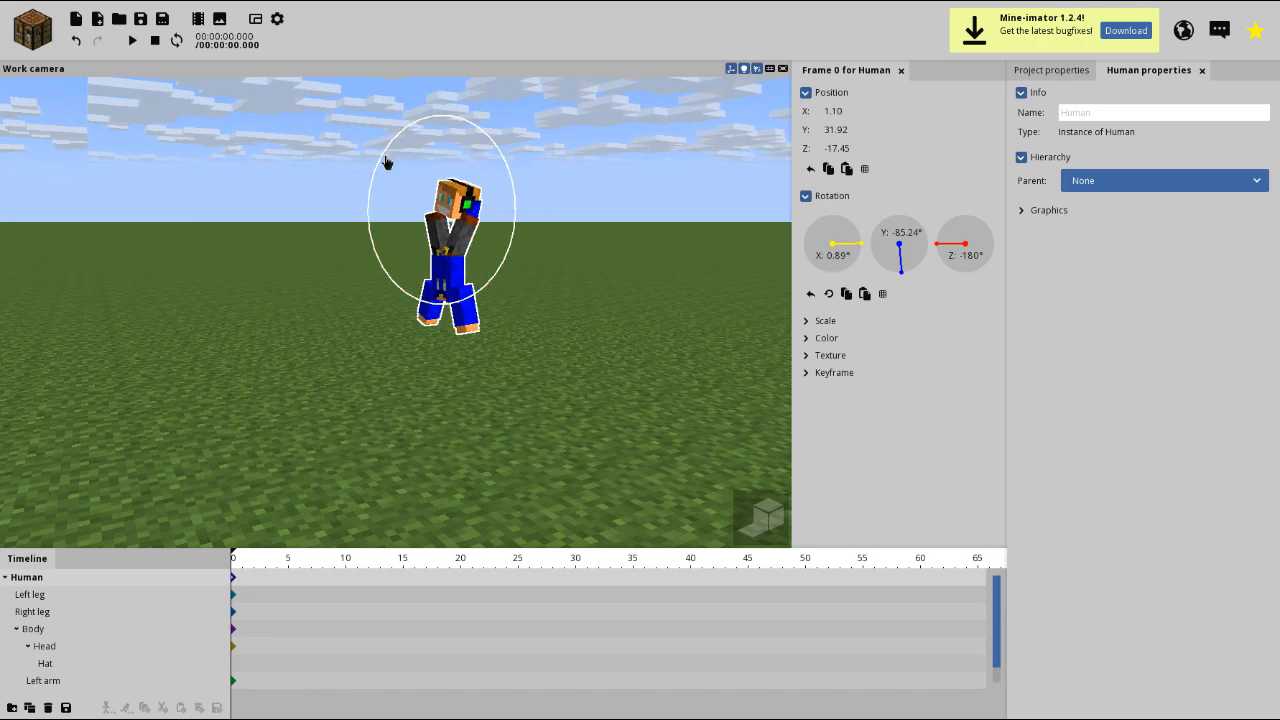
Spread the arms wider, adjust the whole human's height slightly so the hands meet the ground, and deselect it.
{"action": "left_click", "coordinate": [428, 302]}
{"action": "left_click", "coordinate": [472, 295]}
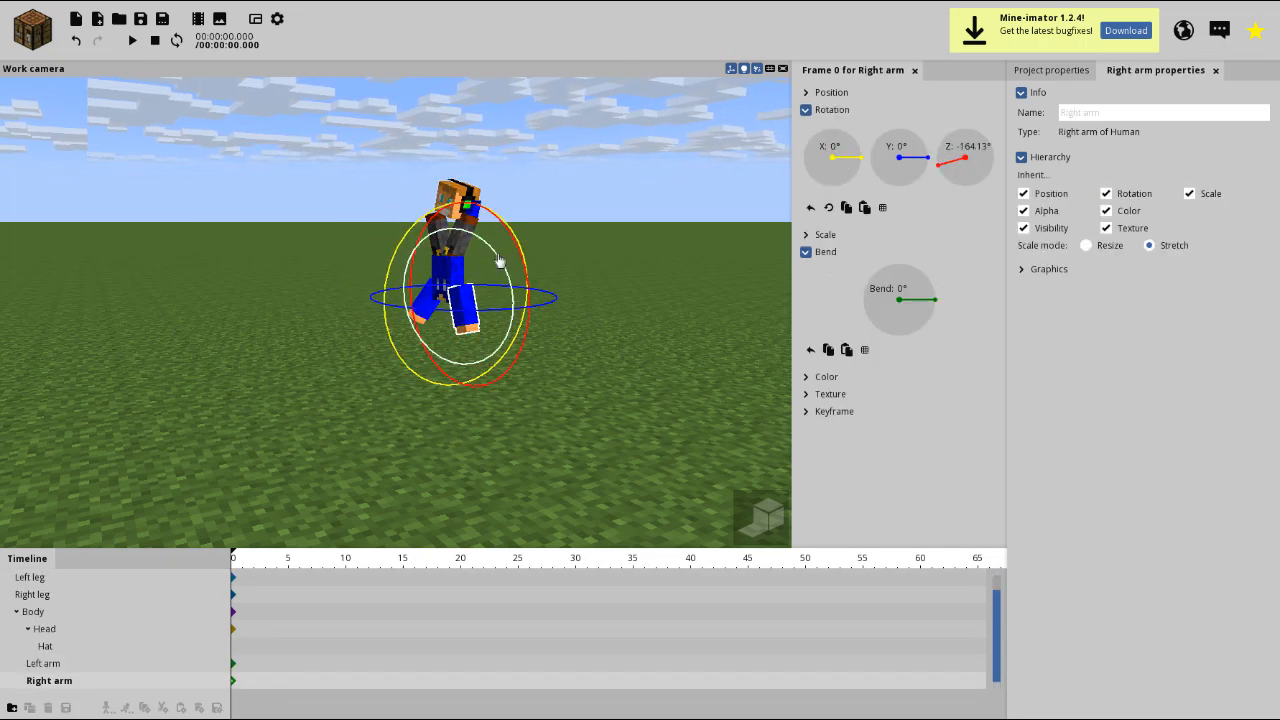
{"action": "scroll", "coordinate": [58, 588], "scroll_direction": "up", "scroll_amount": 1}
{"action": "left_click", "coordinate": [54, 581]}
{"action": "left_click_drag", "start_coordinate": [449, 150], "coordinate": [449, 152]}
{"action": "left_click", "coordinate": [617, 356]}
Turn on high quality rendering in the work camera view.
{"action": "left_click", "coordinate": [979, 527]}
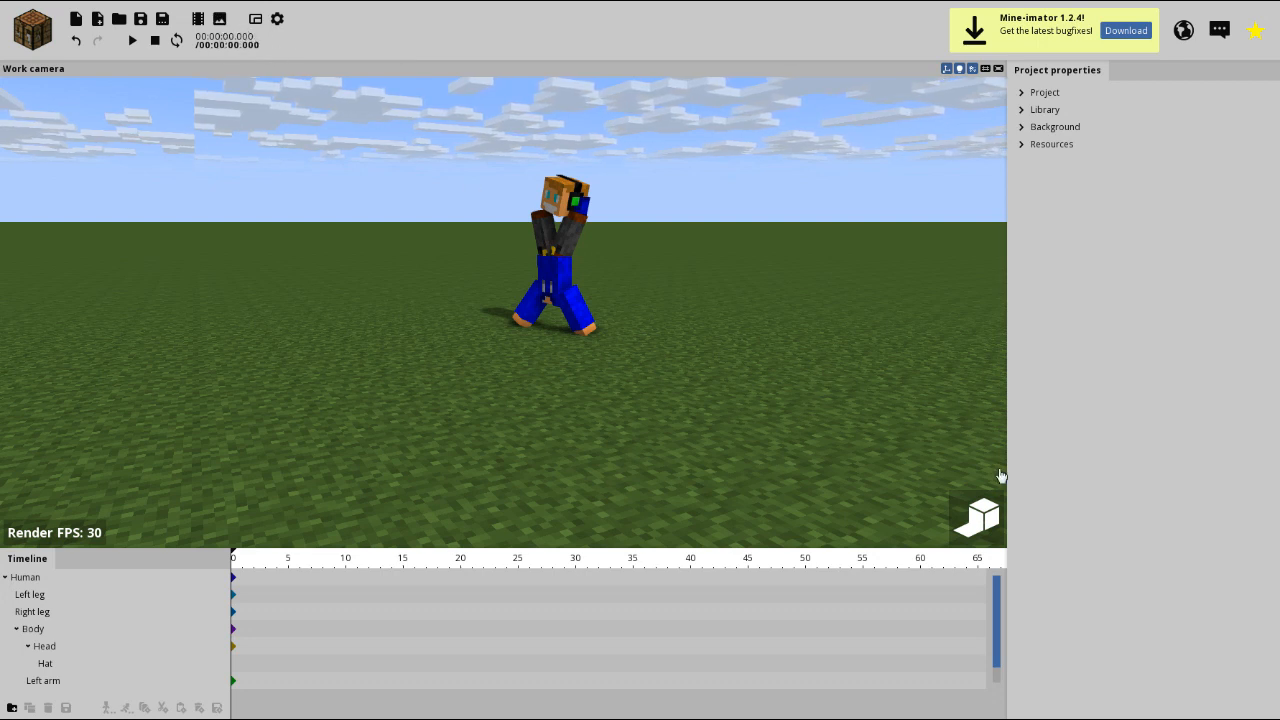
{"action": "left_click", "coordinate": [992, 521]}
{"action": "left_click", "coordinate": [992, 521]}
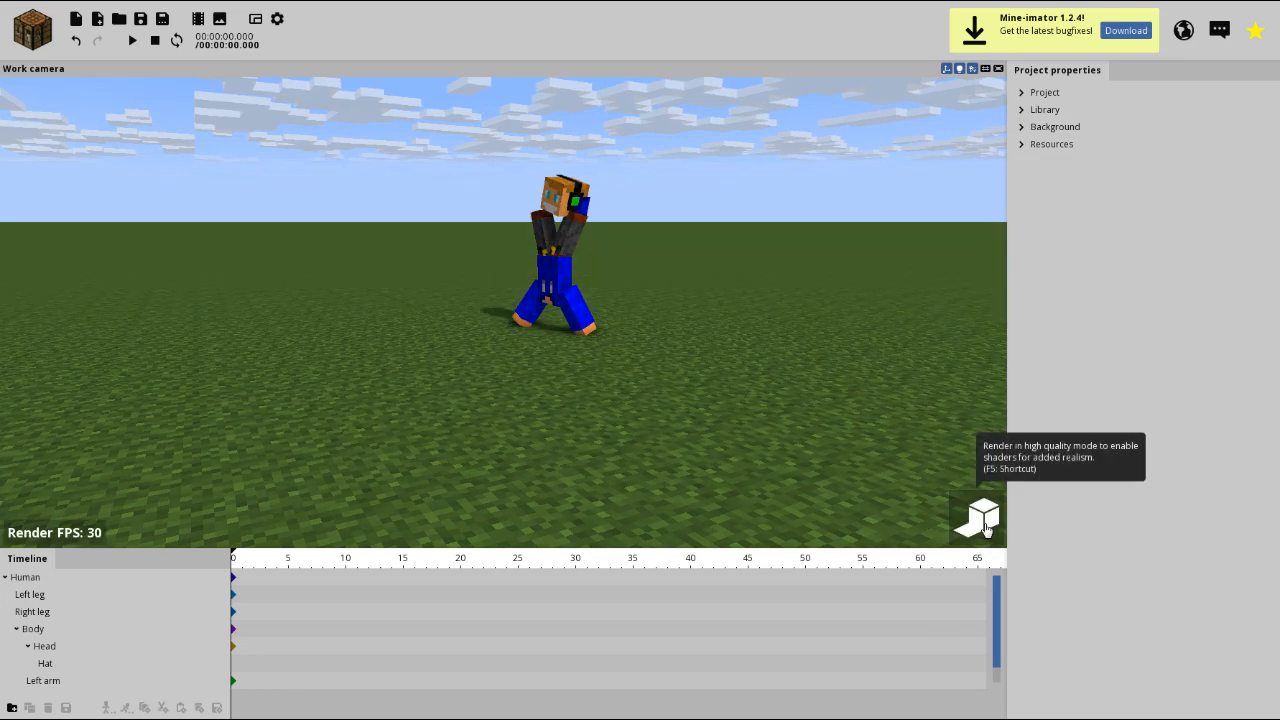
Start an image export and set the image size to HD 1080 (1920x1080).
{"action": "left_click", "coordinate": [219, 19]}
{"action": "left_click", "coordinate": [626, 301]}
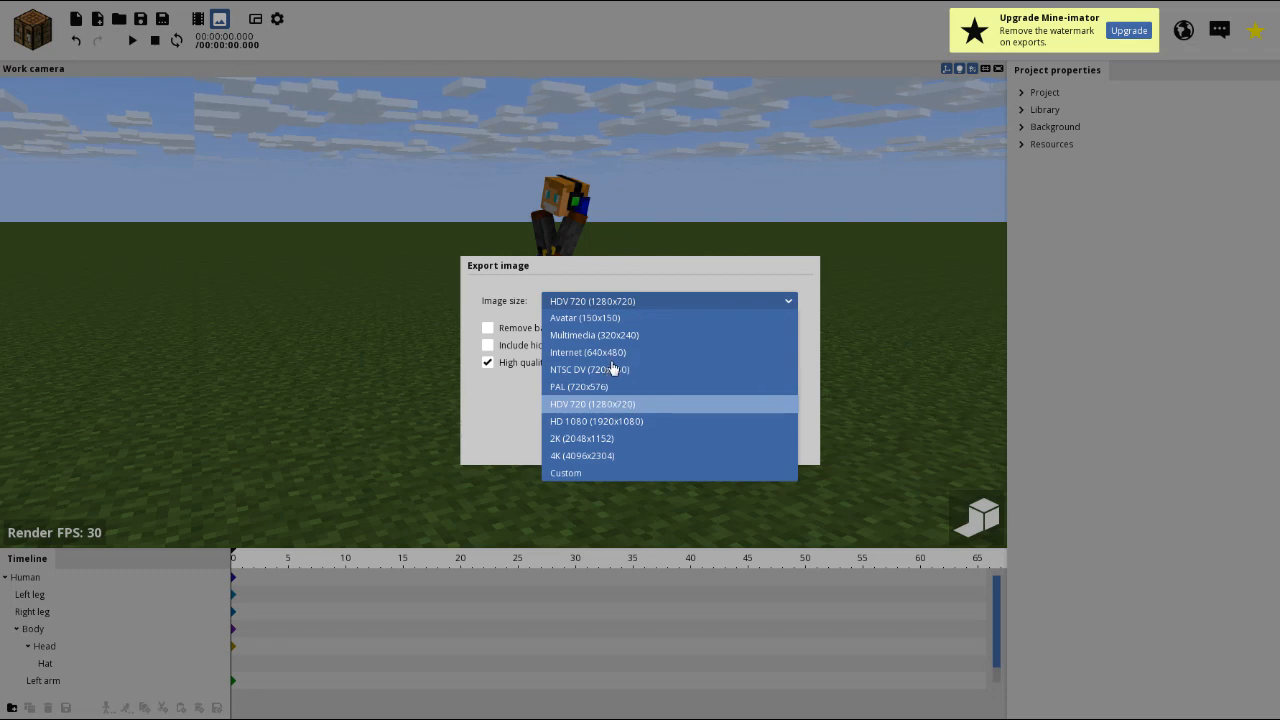
{"action": "left_click", "coordinate": [636, 425]}
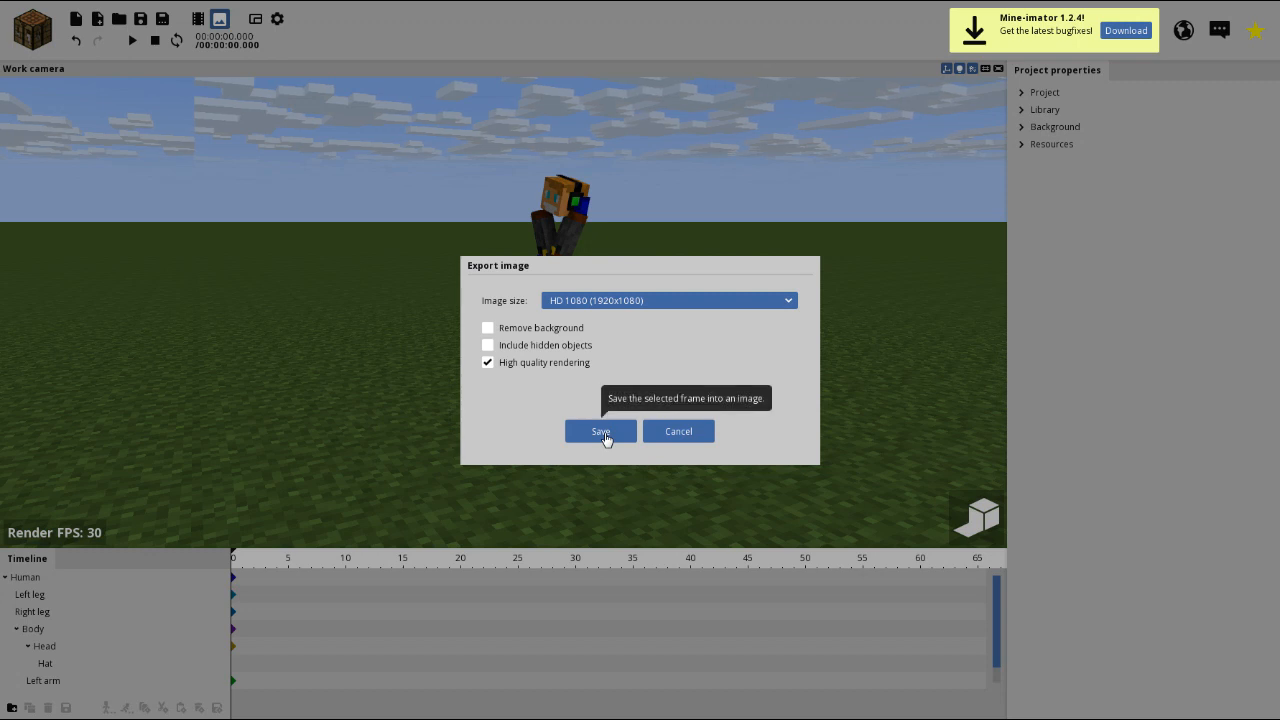
Save the selected frame as an image with high quality rendering.
{"action": "left_click", "coordinate": [599, 442]}
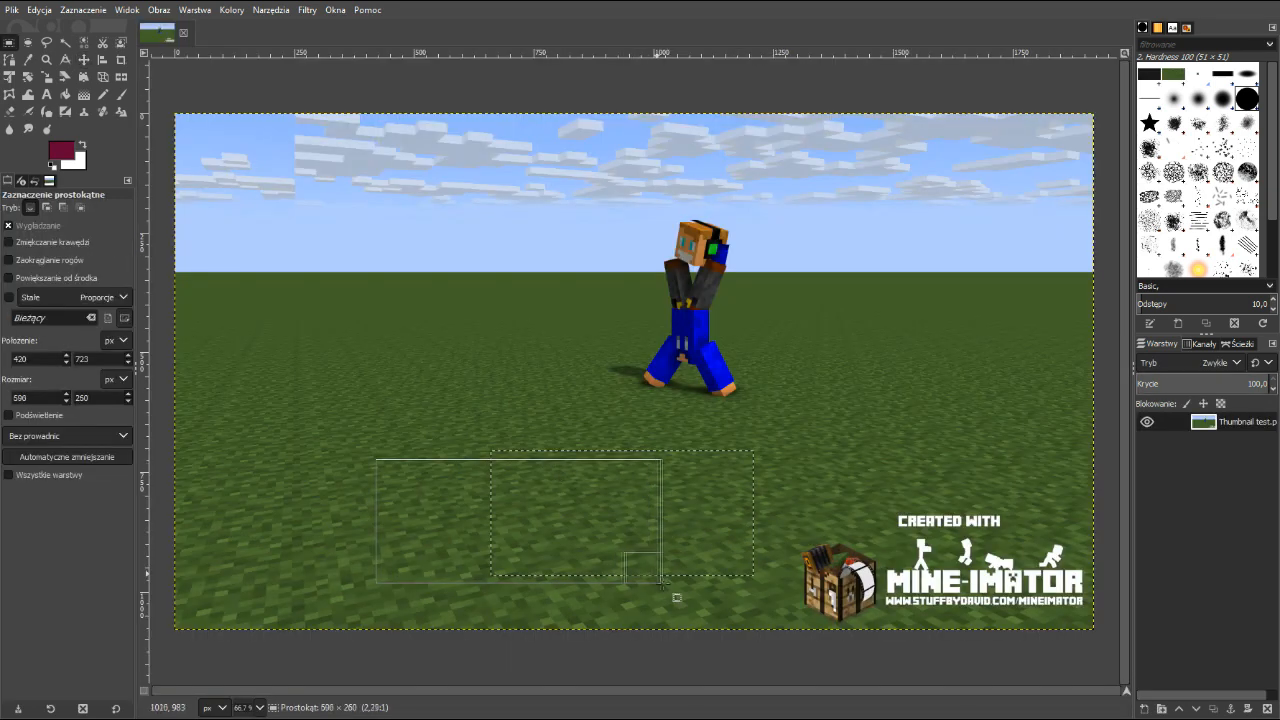
In GIMP, cut a 633 × 329 px grass area, paste it back in place, and cover the Mine-imator watermark with another pasted copy.
{"action": "left_click_drag", "start_coordinate": [661, 584], "coordinate": [678, 615]}
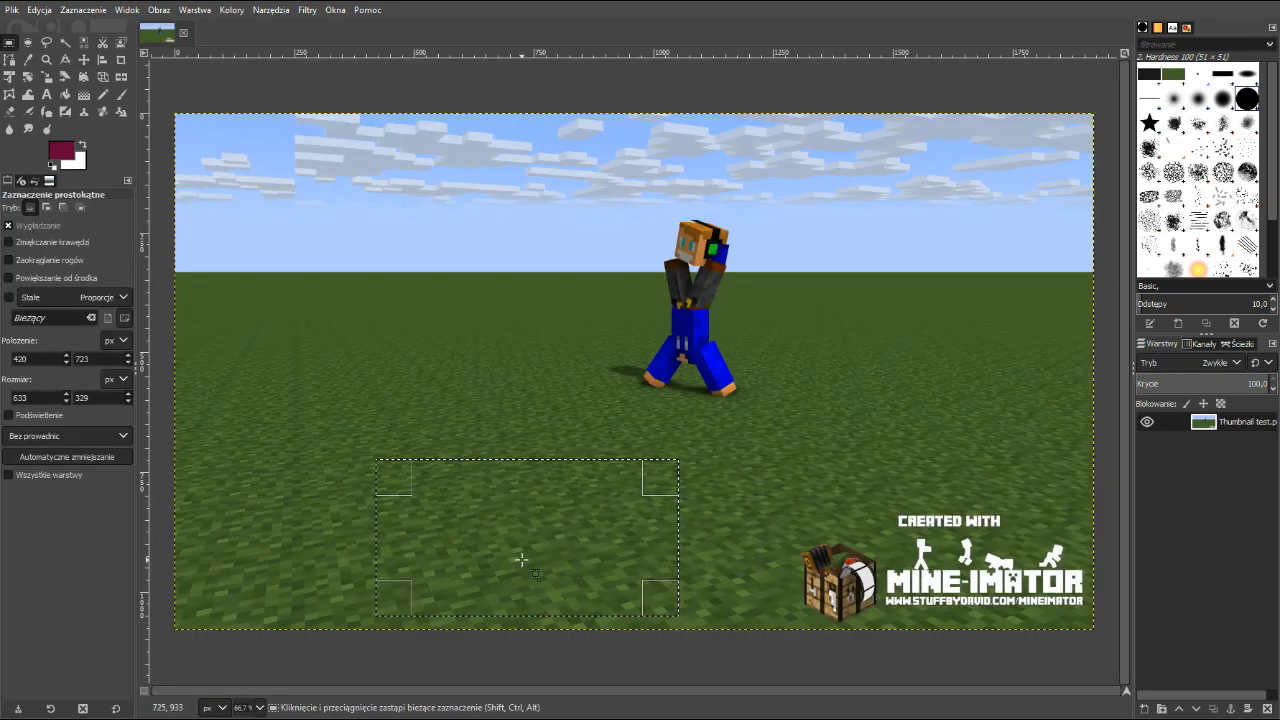
{"action": "key", "text": "ctrl+x"}
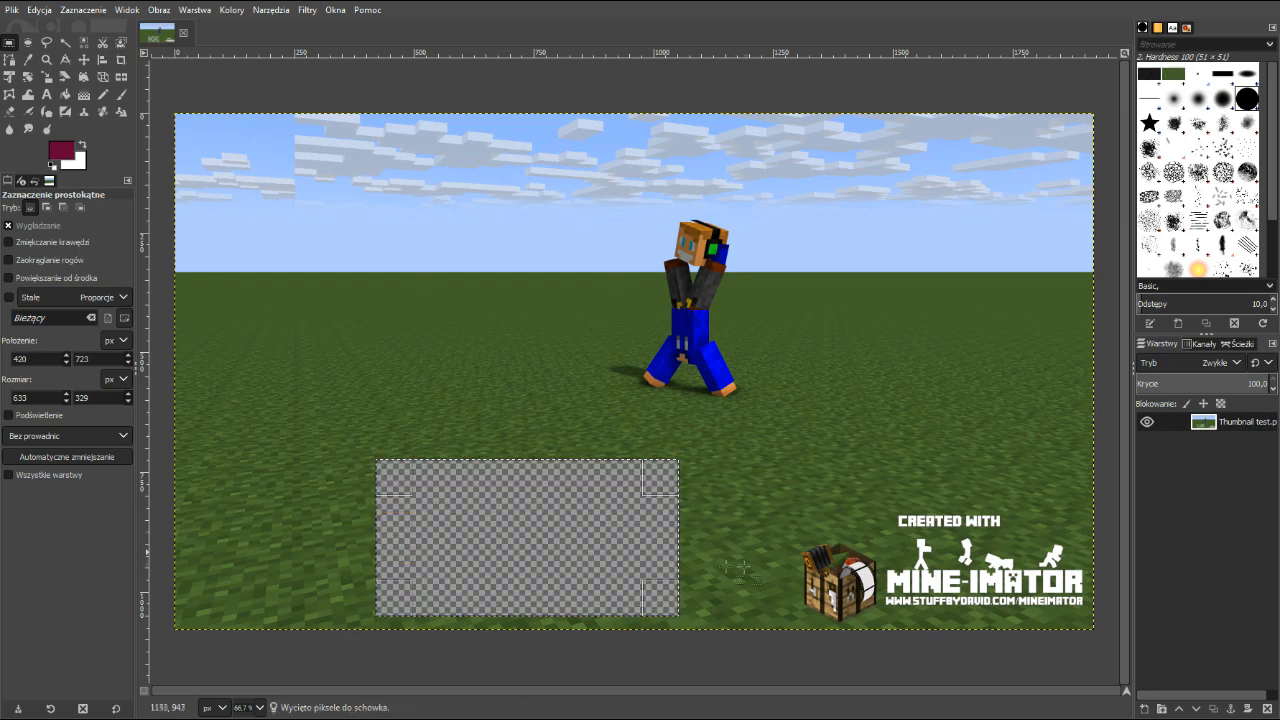
{"action": "key", "text": "ctrl+v"}
{"action": "left_click", "coordinate": [932, 578]}
{"action": "key", "text": "ctrl+v"}
{"action": "left_click_drag", "start_coordinate": [682, 403], "coordinate": [1000, 592]}
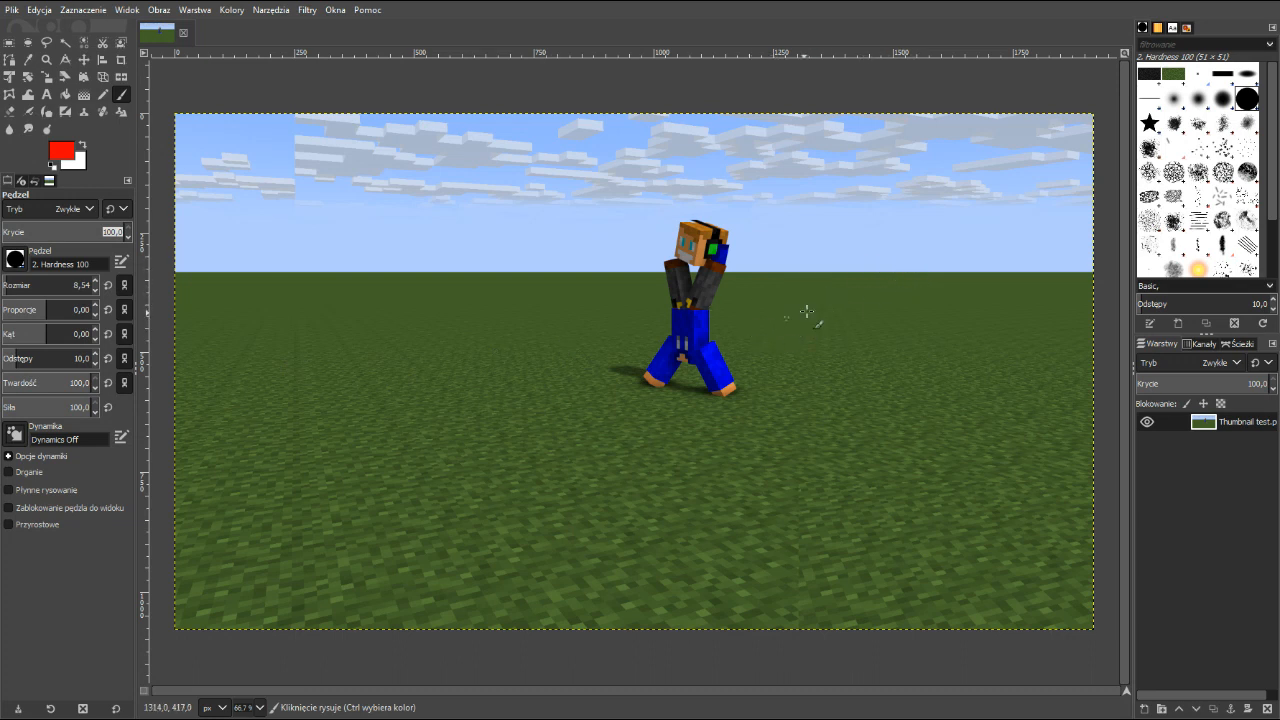
Set the brush size to 42.38 and paint a red arrow of three straight strokes pointing at the character.
{"action": "left_click", "coordinate": [37, 287]}
{"action": "left_click_drag", "start_coordinate": [37, 287], "coordinate": [251, 297]}
{"action": "mouse_move", "coordinate": [802, 310]}
{"action": "left_mouse_down"}
{"action": "mouse_move", "coordinate": [846, 316]}
{"action": "mouse_move", "coordinate": [928, 290]}
{"action": "left_mouse_up"}
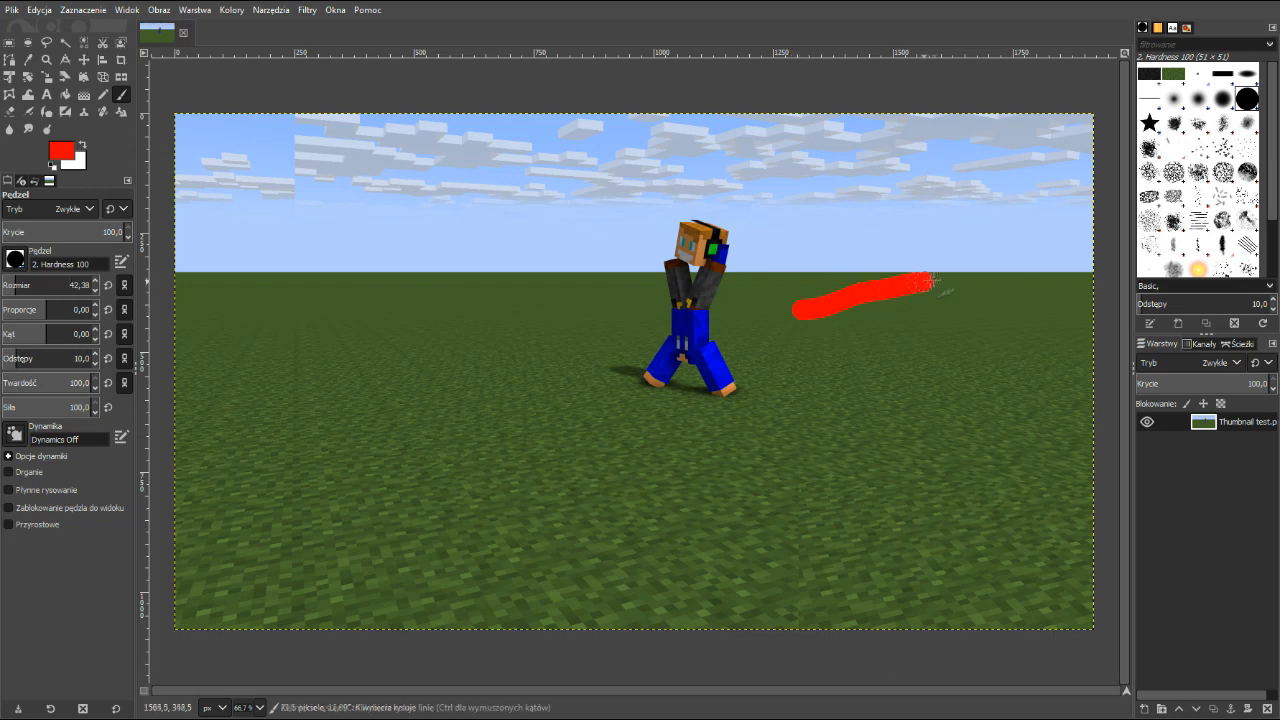
{"action": "key", "text": "ctrl+z"}
{"action": "left_click", "coordinate": [800, 305]}
{"action": "left_click", "coordinate": [946, 259]}
{"action": "left_click", "coordinate": [801, 307], "text": "shift"}
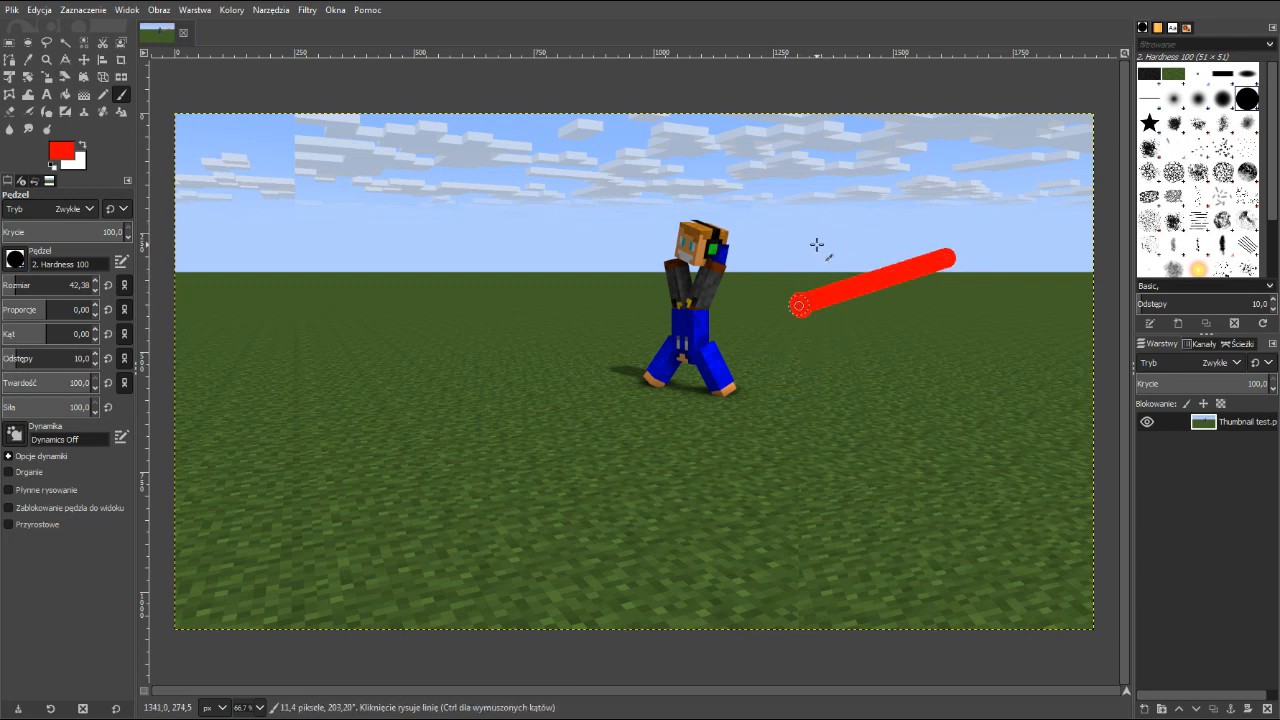
{"action": "left_click", "coordinate": [801, 307], "text": "shift"}
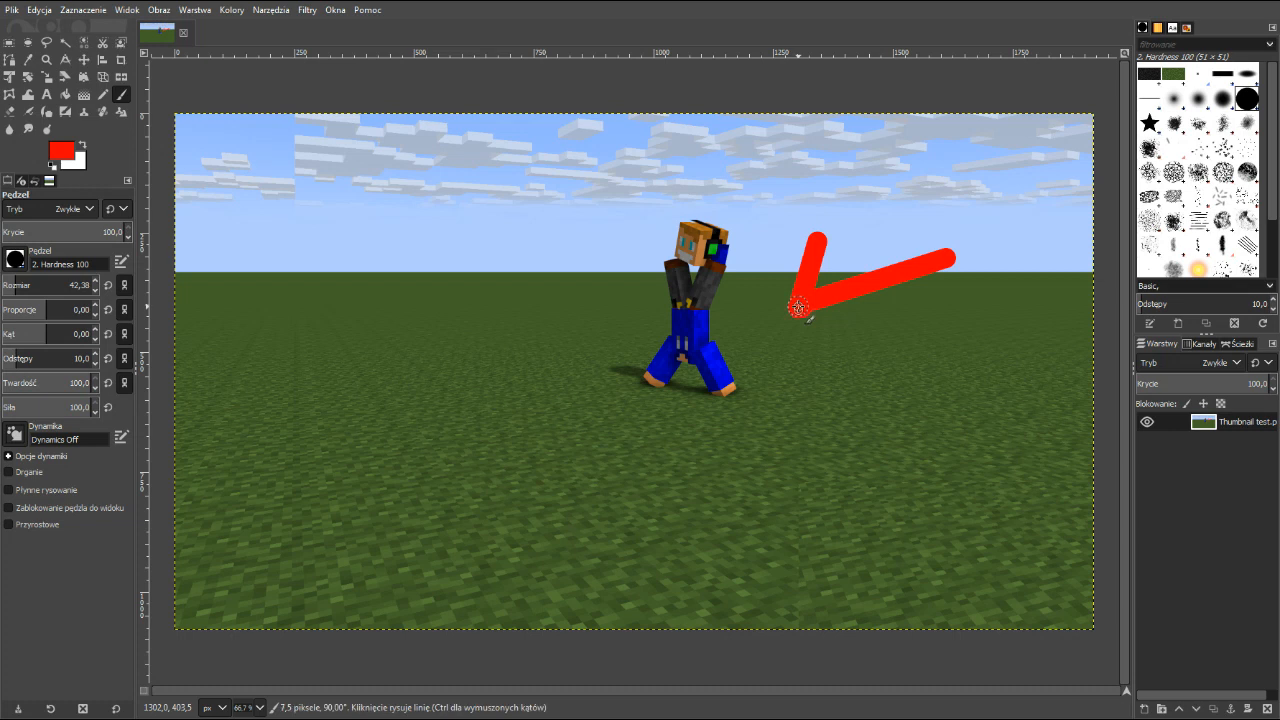
{"action": "left_click", "coordinate": [847, 353], "text": "shift"}
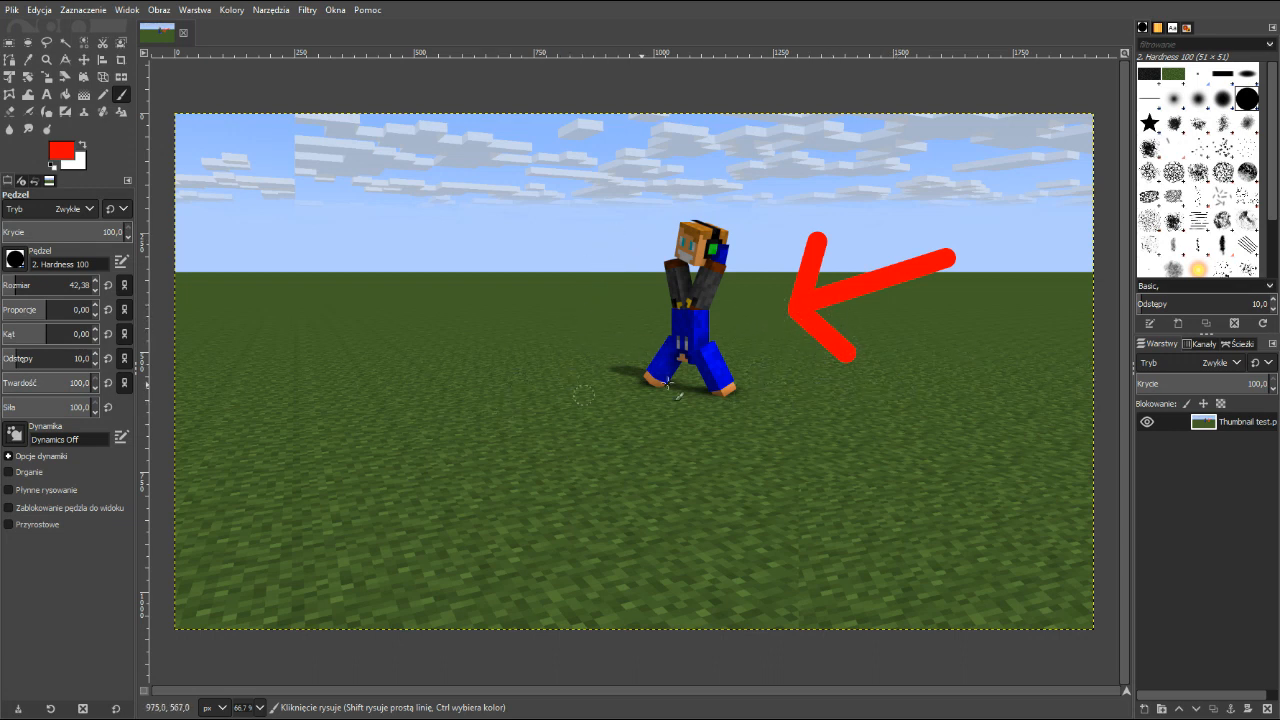
Open 3374_TuxedoWinnie.png as a new layer and move it to the lower-left corner of the image.
{"action": "left_click", "coordinate": [12, 10]}
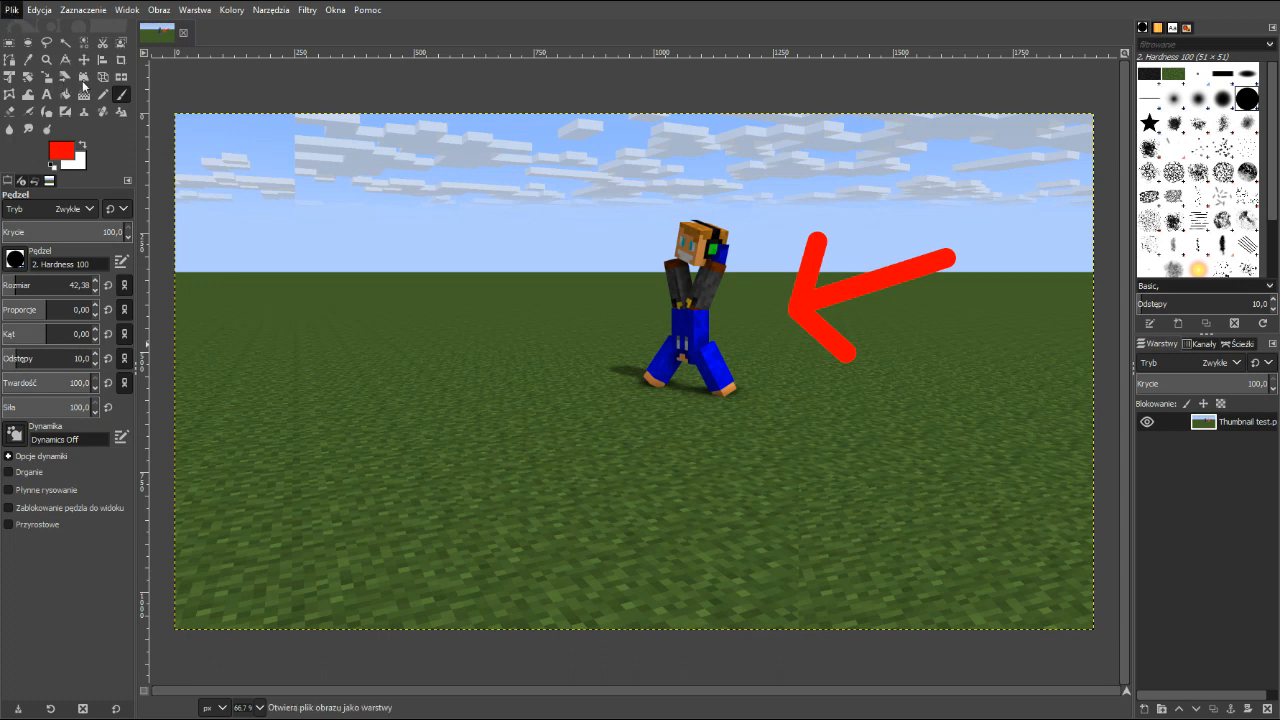
{"action": "left_click", "coordinate": [64, 76]}
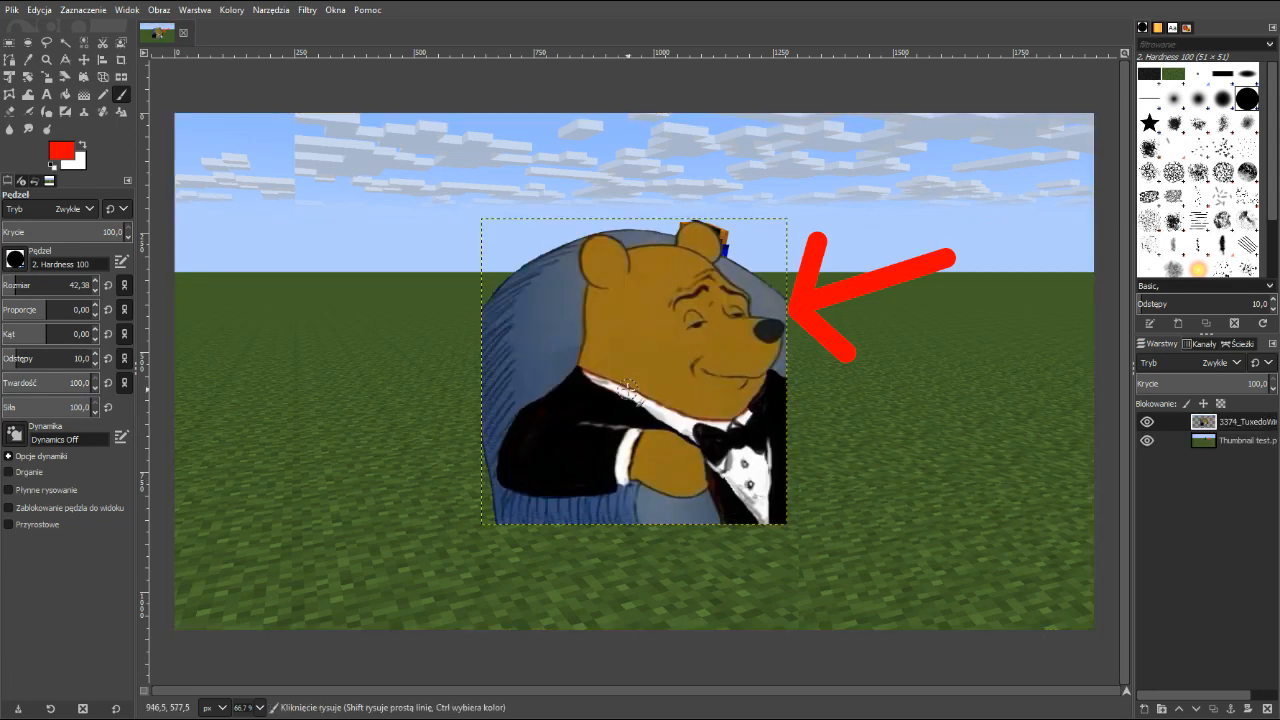
{"action": "left_click", "coordinate": [84, 59]}
{"action": "mouse_move", "coordinate": [632, 418]}
{"action": "left_mouse_down"}
{"action": "mouse_move", "coordinate": [557, 428]}
{"action": "mouse_move", "coordinate": [370, 519]}
{"action": "mouse_move", "coordinate": [350, 542]}
{"action": "mouse_move", "coordinate": [359, 534]}
{"action": "left_mouse_up"}
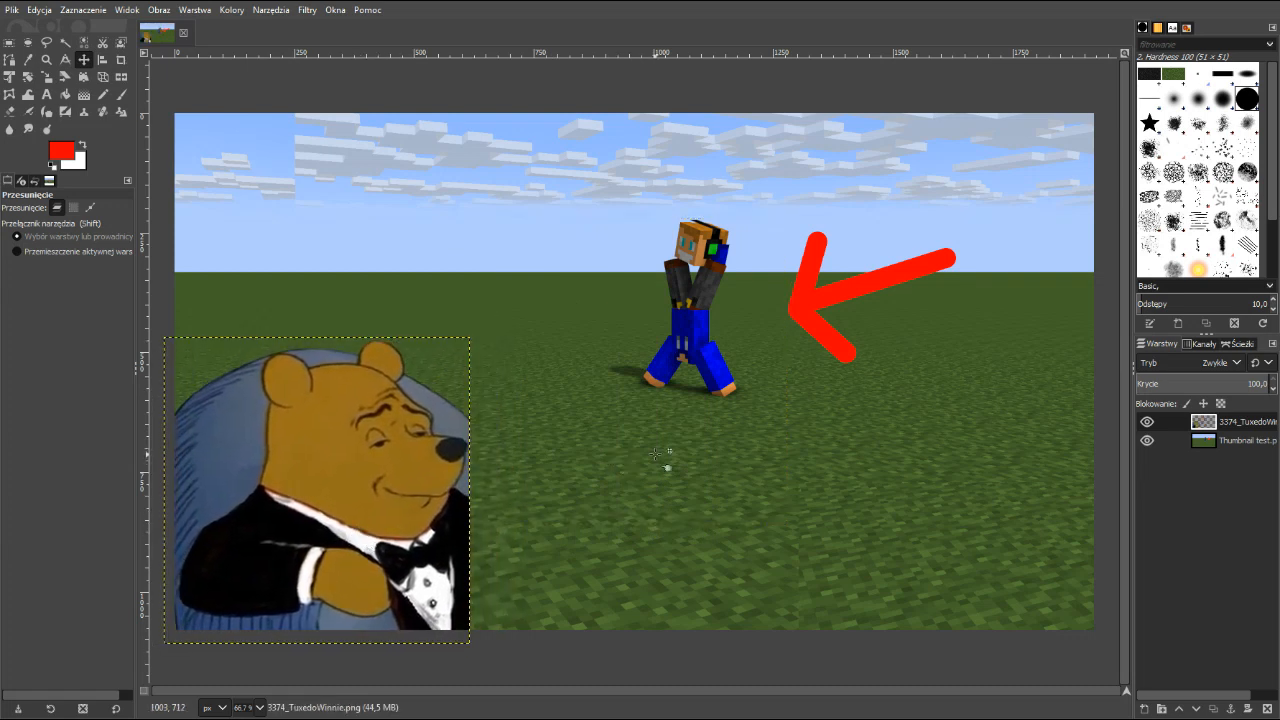
Enlarge the Winnie layer and align its lower edge with the bottom of the image at the left side.
{"action": "left_click", "coordinate": [1245, 426]}
{"action": "left_click", "coordinate": [676, 493]}
{"action": "left_click_drag", "start_coordinate": [338, 524], "coordinate": [371, 516]}
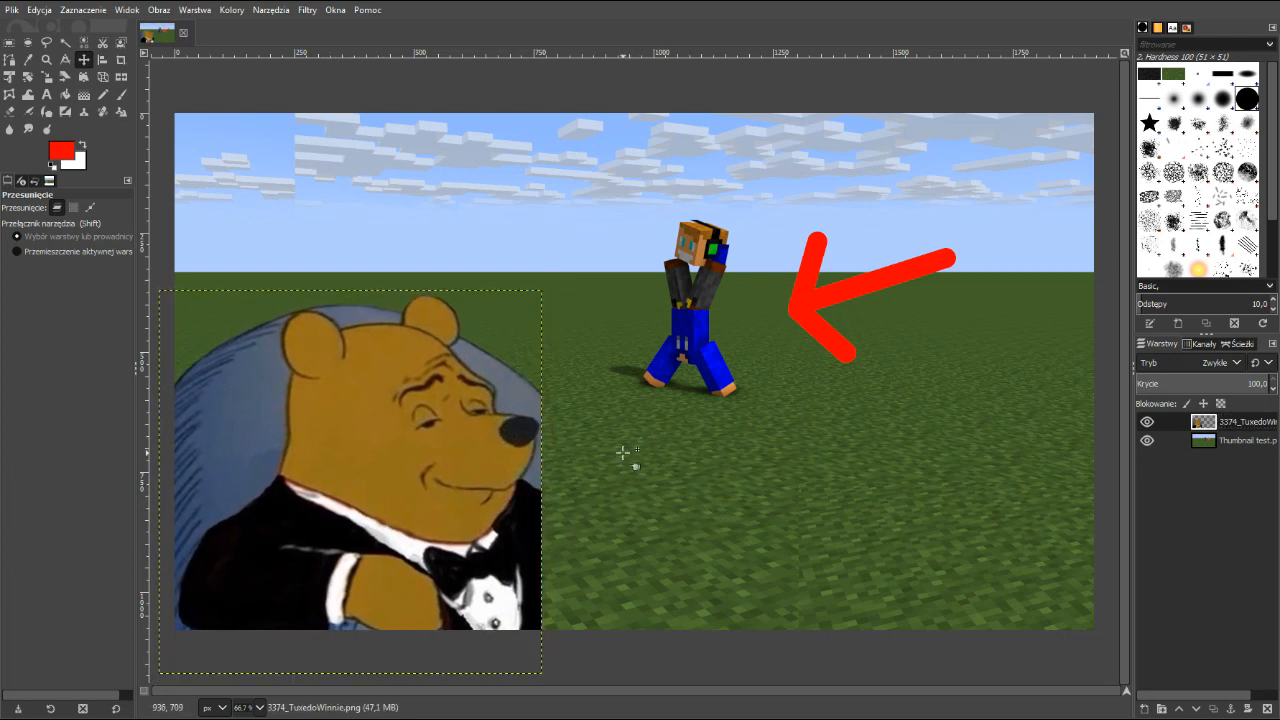
{"action": "left_click_drag", "start_coordinate": [417, 565], "coordinate": [415, 527]}
{"action": "left_click_drag", "start_coordinate": [432, 555], "coordinate": [431, 553]}
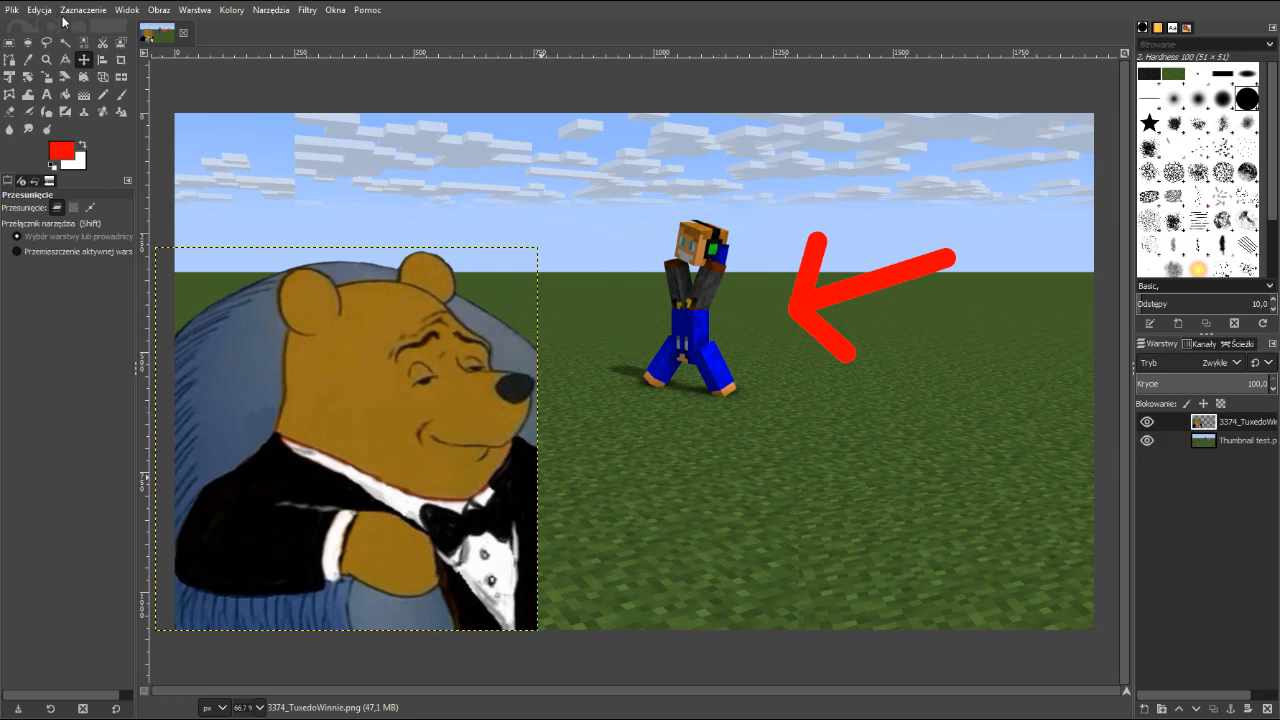
Paste the copied grass block over the Thumbnail test.png layer and scale it down.
{"action": "left_click", "coordinate": [9, 42]}
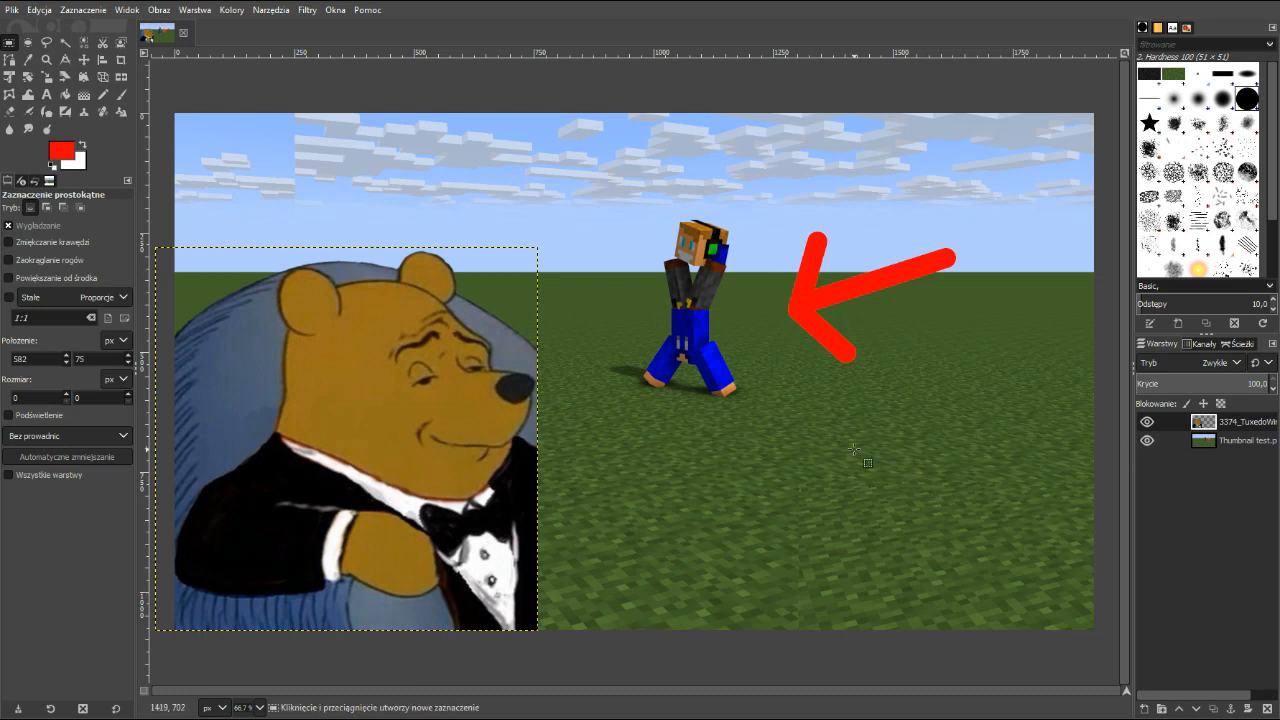
{"action": "key", "text": "ctrl"}
{"action": "key", "text": "ctrl+v"}
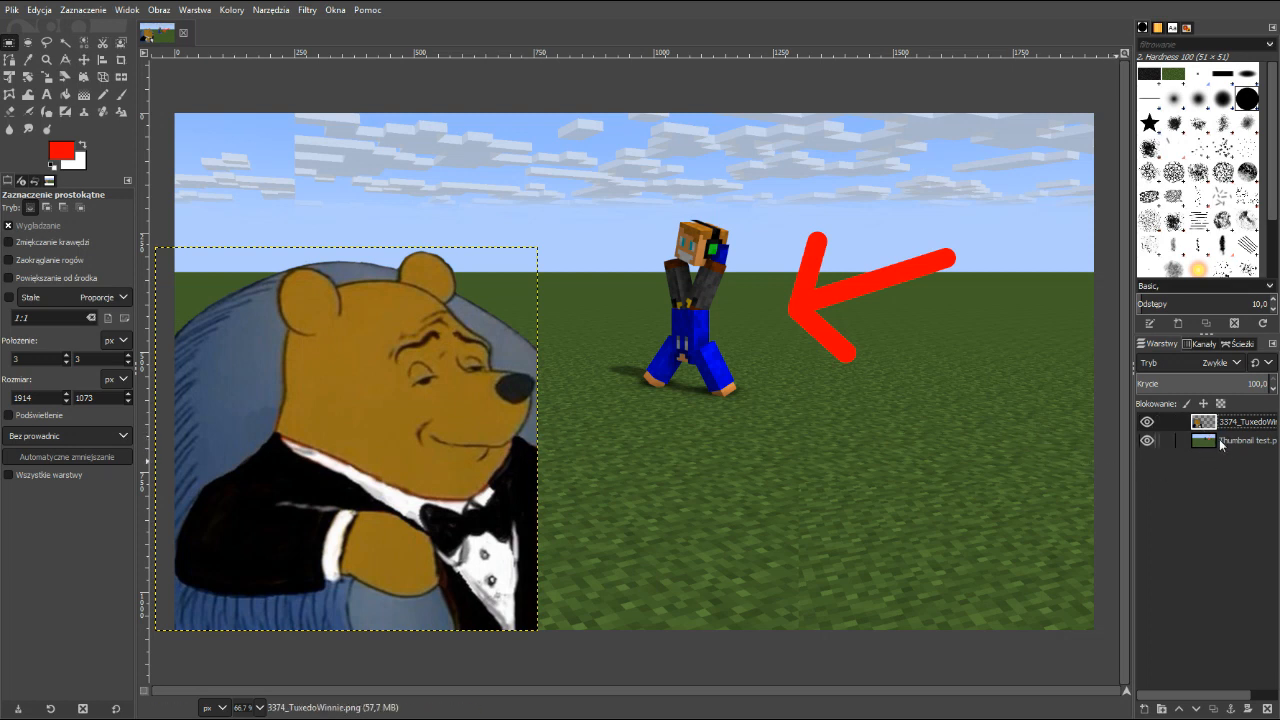
{"action": "left_click", "coordinate": [1204, 444]}
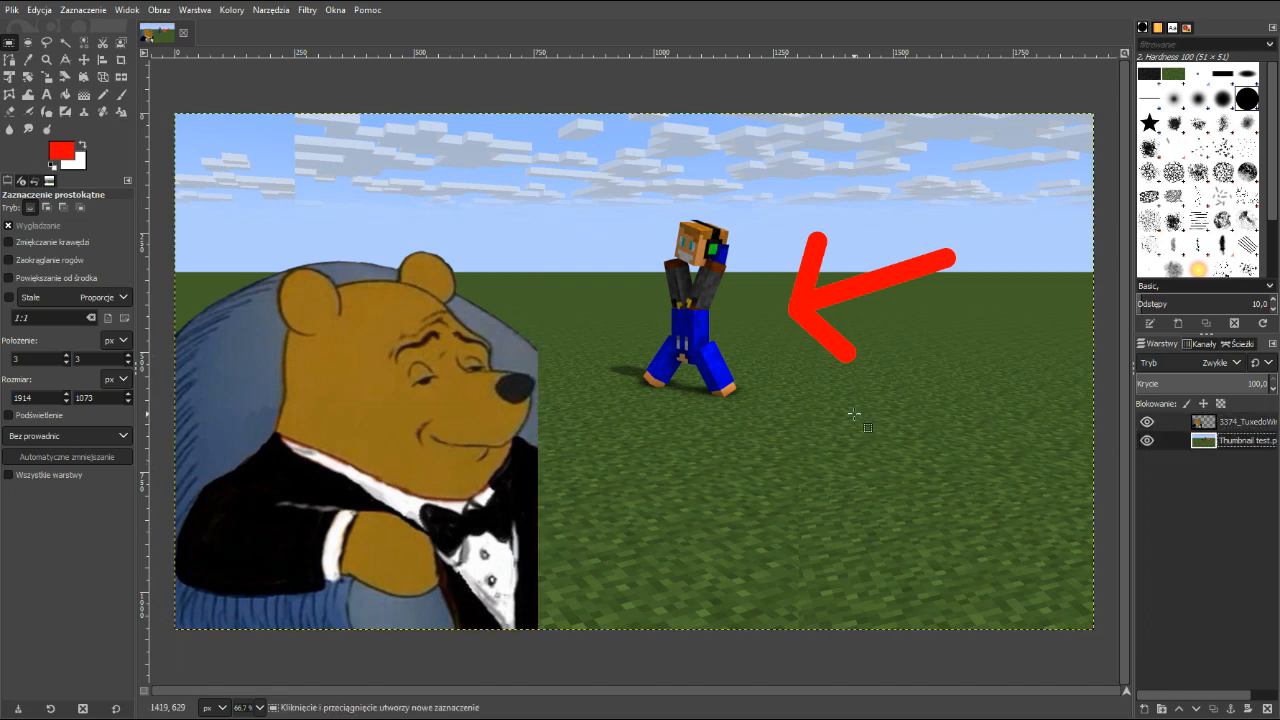
{"action": "key", "text": "ctrl+v"}
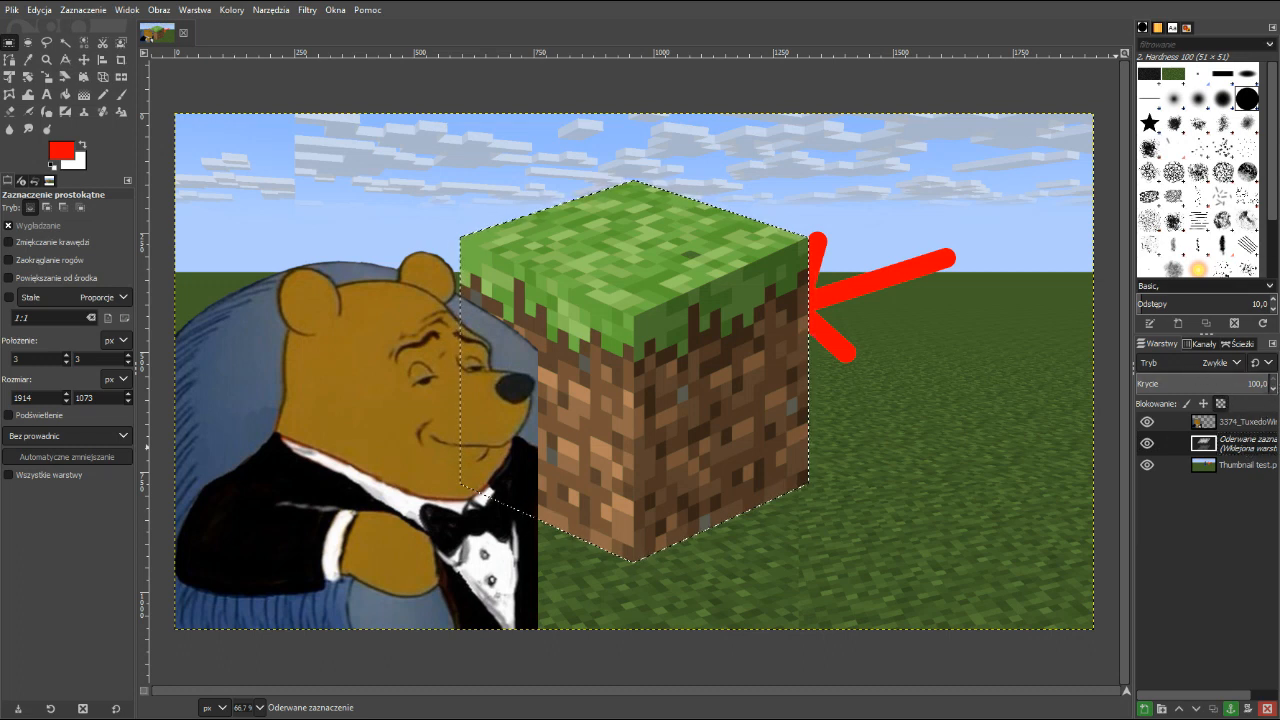
{"action": "left_click", "coordinate": [893, 440]}
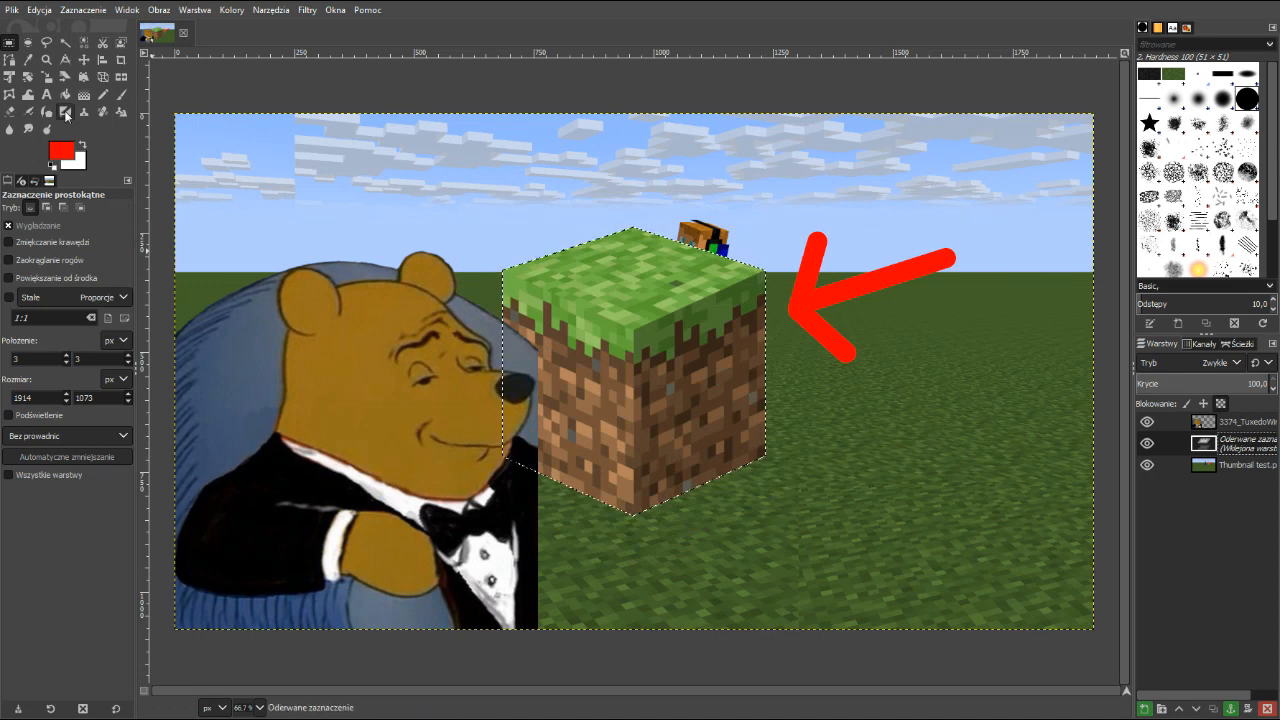
Move the grass block to the lower-right corner of the image, shrink it slightly and adjust its position.
{"action": "left_click", "coordinate": [84, 60]}
{"action": "left_click_drag", "start_coordinate": [604, 374], "coordinate": [846, 507]}
{"action": "left_click_drag", "start_coordinate": [847, 507], "coordinate": [913, 487]}
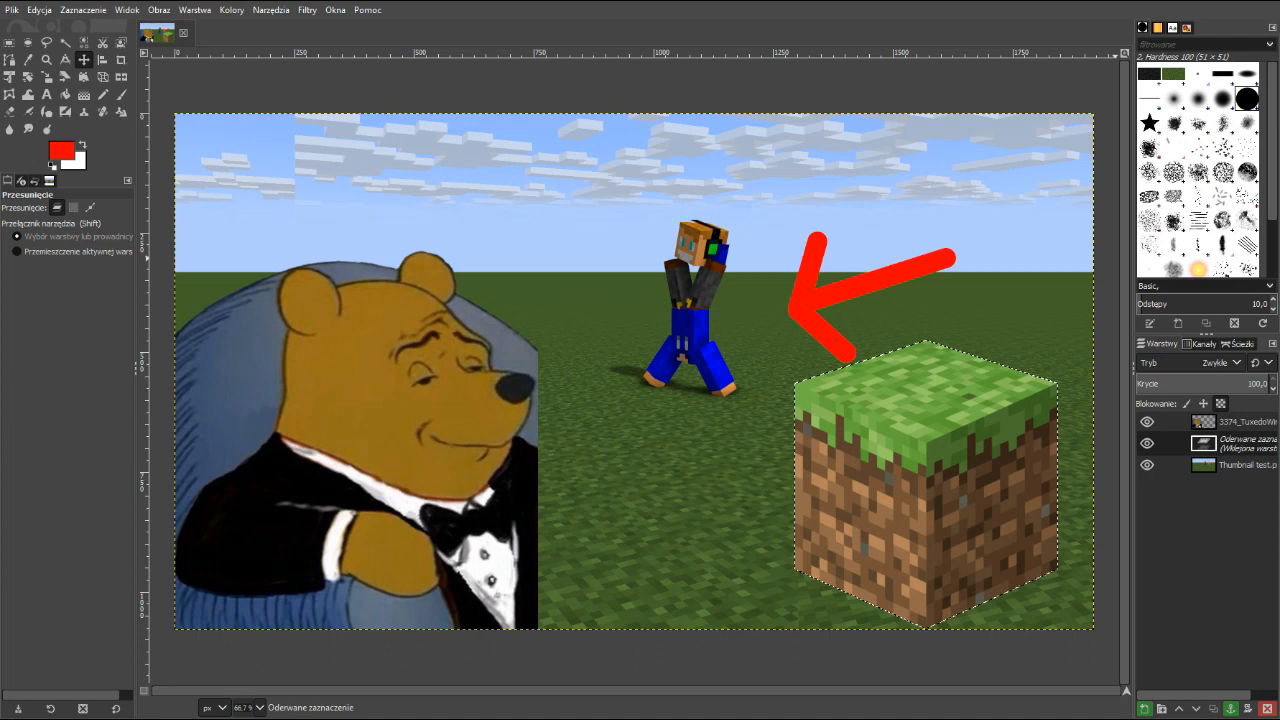
{"action": "left_click", "coordinate": [1030, 430]}
{"action": "left_click_drag", "start_coordinate": [915, 488], "coordinate": [920, 497]}
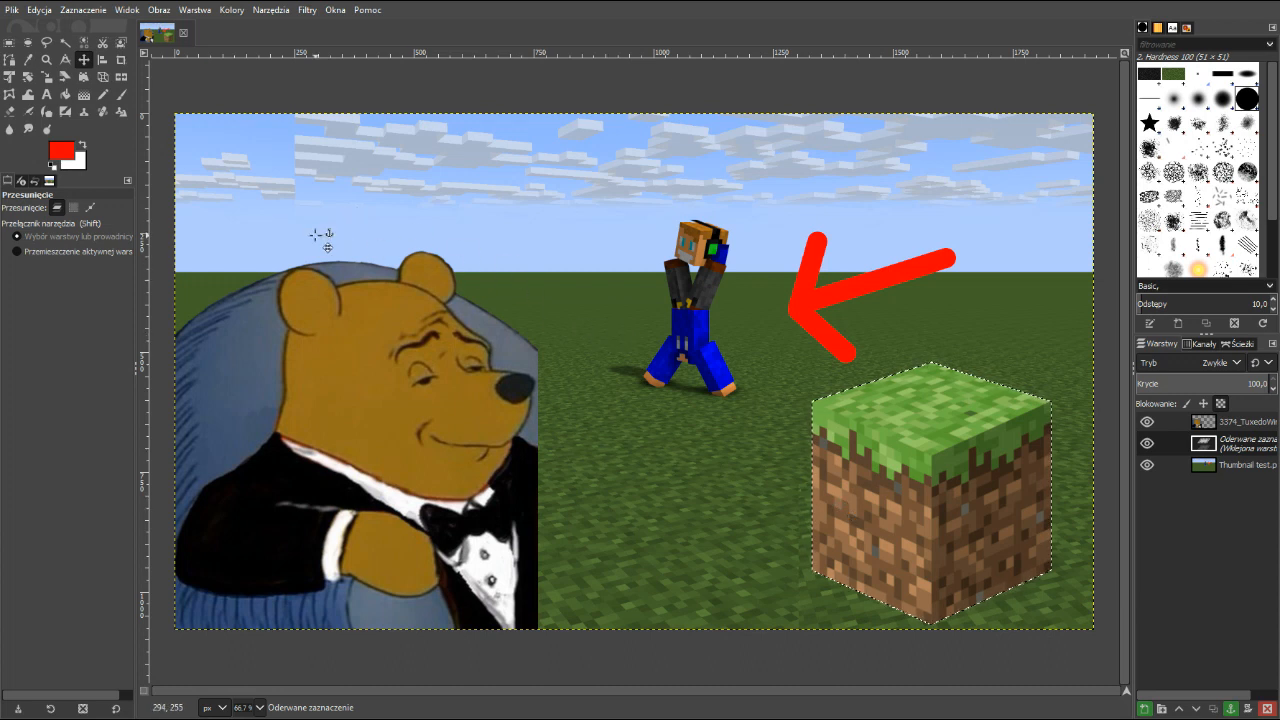
Paint faint yellow light strokes around the character with the 2. Hardness 075 brush at size 51 and 1 to 2 opacity.
{"action": "left_click", "coordinate": [28, 59]}
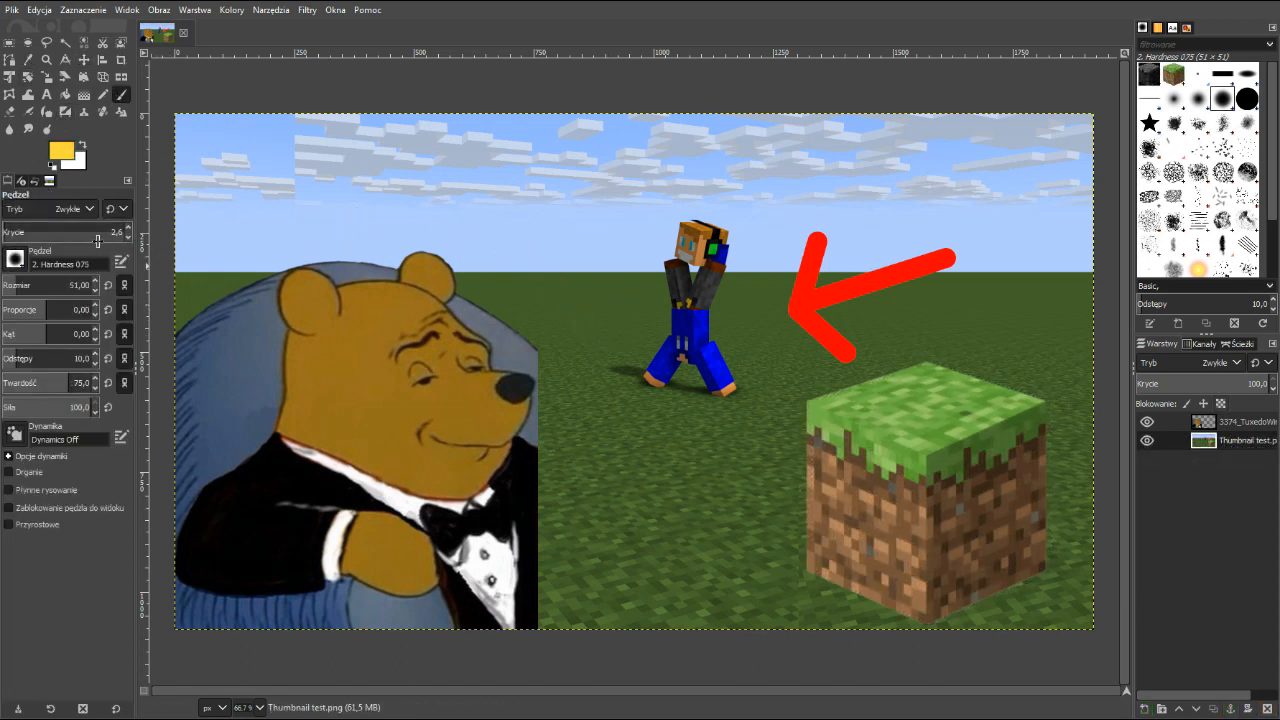
{"action": "left_click_drag", "start_coordinate": [97, 241], "coordinate": [90, 241]}
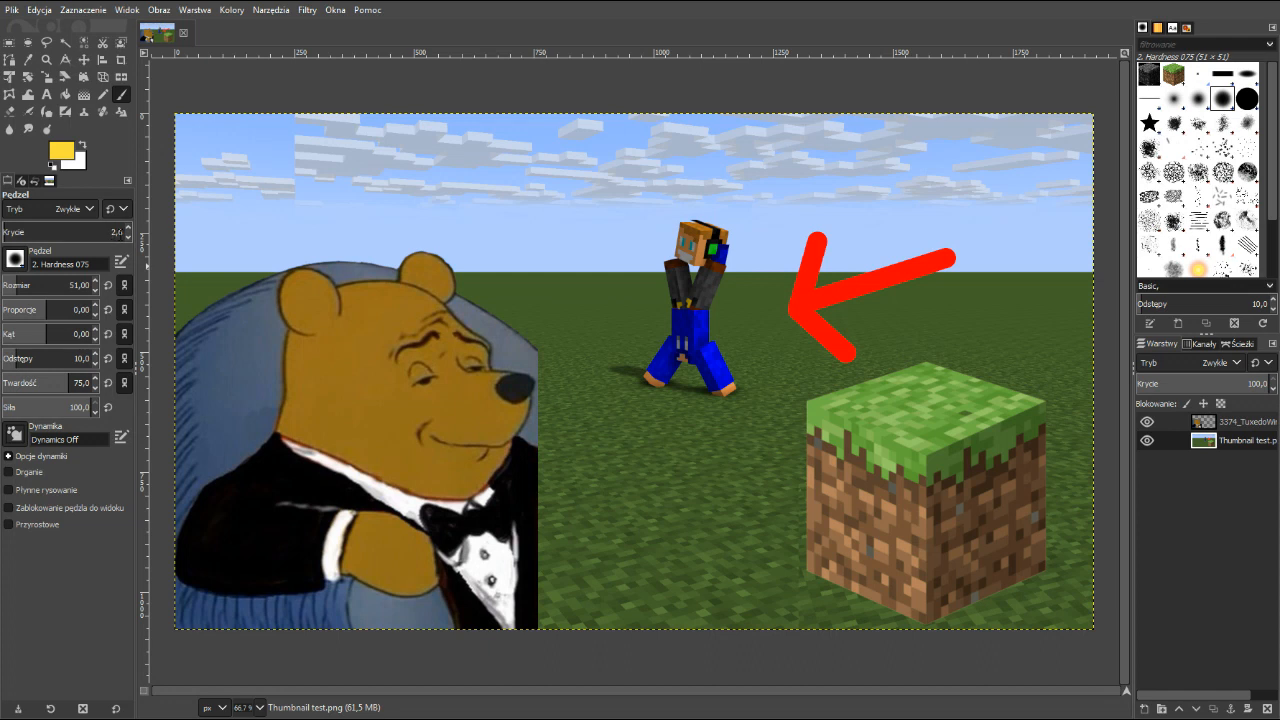
{"action": "left_click", "coordinate": [130, 229]}
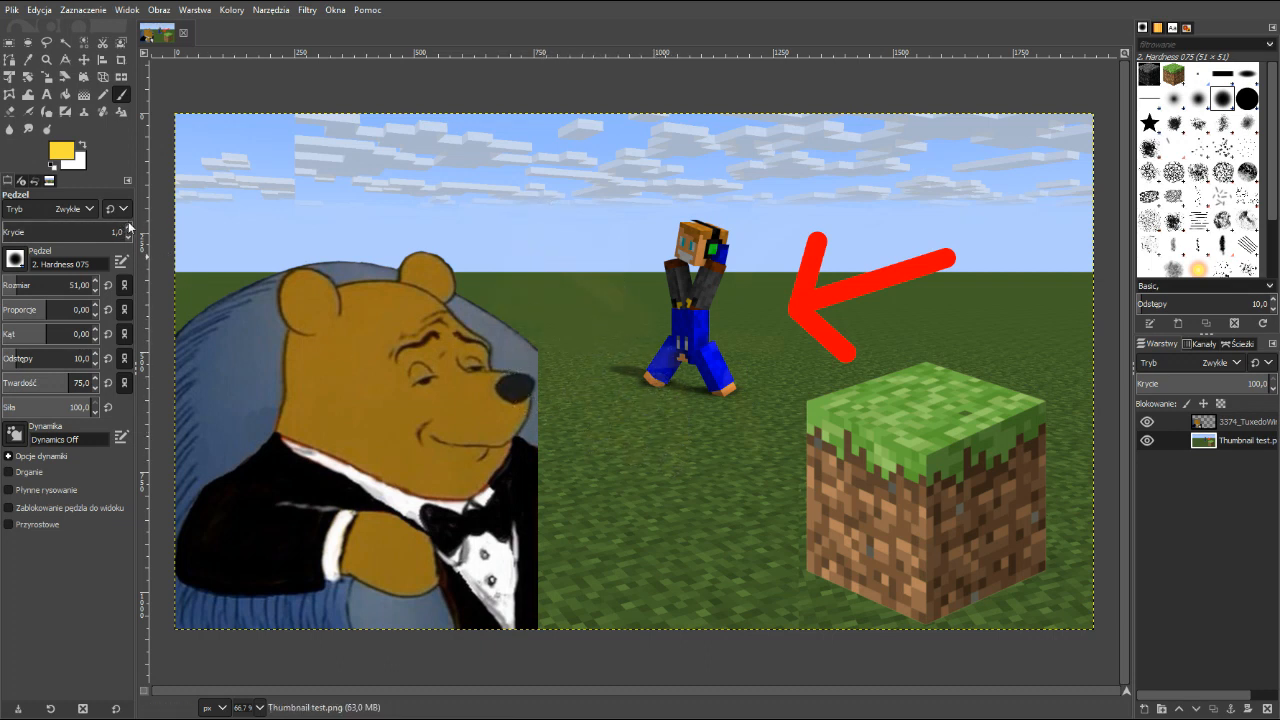
{"action": "mouse_move", "coordinate": [580, 293]}
{"action": "left_mouse_down"}
{"action": "mouse_move", "coordinate": [640, 321]}
{"action": "mouse_move", "coordinate": [574, 300]}
{"action": "left_mouse_up"}
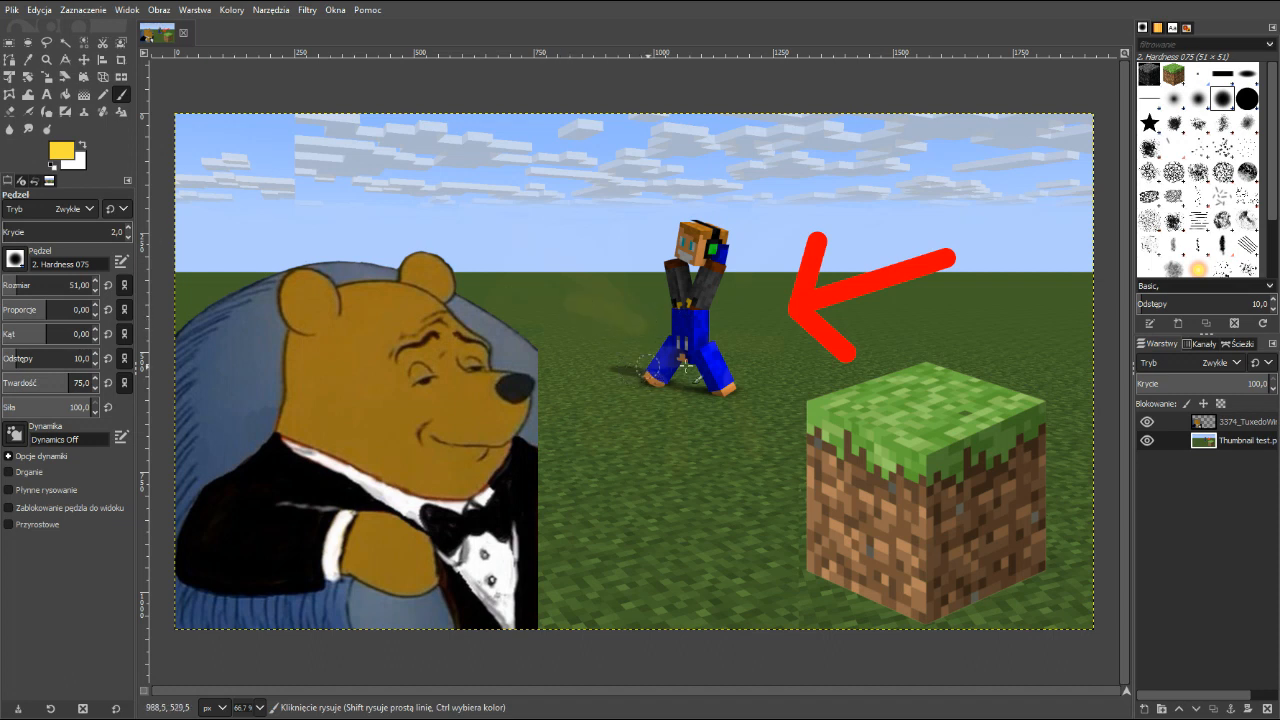
{"action": "mouse_move", "coordinate": [592, 337]}
{"action": "left_mouse_down"}
{"action": "mouse_move", "coordinate": [520, 290]}
{"action": "mouse_move", "coordinate": [643, 357]}
{"action": "mouse_move", "coordinate": [620, 220]}
{"action": "mouse_move", "coordinate": [786, 206]}
{"action": "mouse_move", "coordinate": [727, 375]}
{"action": "mouse_move", "coordinate": [714, 487]}
{"action": "mouse_move", "coordinate": [605, 400]}
{"action": "mouse_move", "coordinate": [594, 341]}
{"action": "mouse_move", "coordinate": [526, 316]}
{"action": "mouse_move", "coordinate": [746, 443]}
{"action": "mouse_move", "coordinate": [738, 401]}
{"action": "mouse_move", "coordinate": [631, 436]}
{"action": "mouse_move", "coordinate": [772, 400]}
{"action": "left_mouse_up"}
{"action": "mouse_move", "coordinate": [751, 347]}
{"action": "left_mouse_down"}
{"action": "mouse_move", "coordinate": [757, 251]}
{"action": "mouse_move", "coordinate": [786, 222]}
{"action": "mouse_move", "coordinate": [588, 209]}
{"action": "mouse_move", "coordinate": [359, 307]}
{"action": "left_mouse_up"}
Start exporting the finished thumbnail as an image file.
{"action": "left_click", "coordinate": [12, 10]}
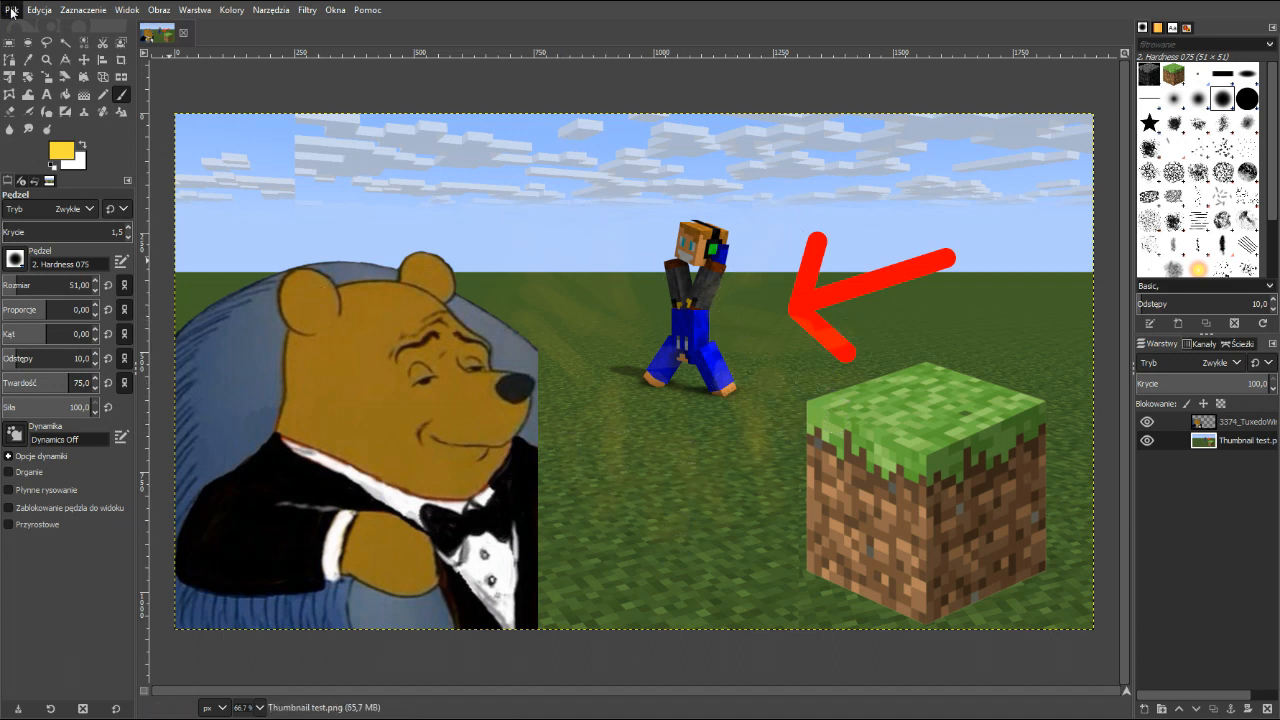
{"action": "left_click", "coordinate": [89, 232]}
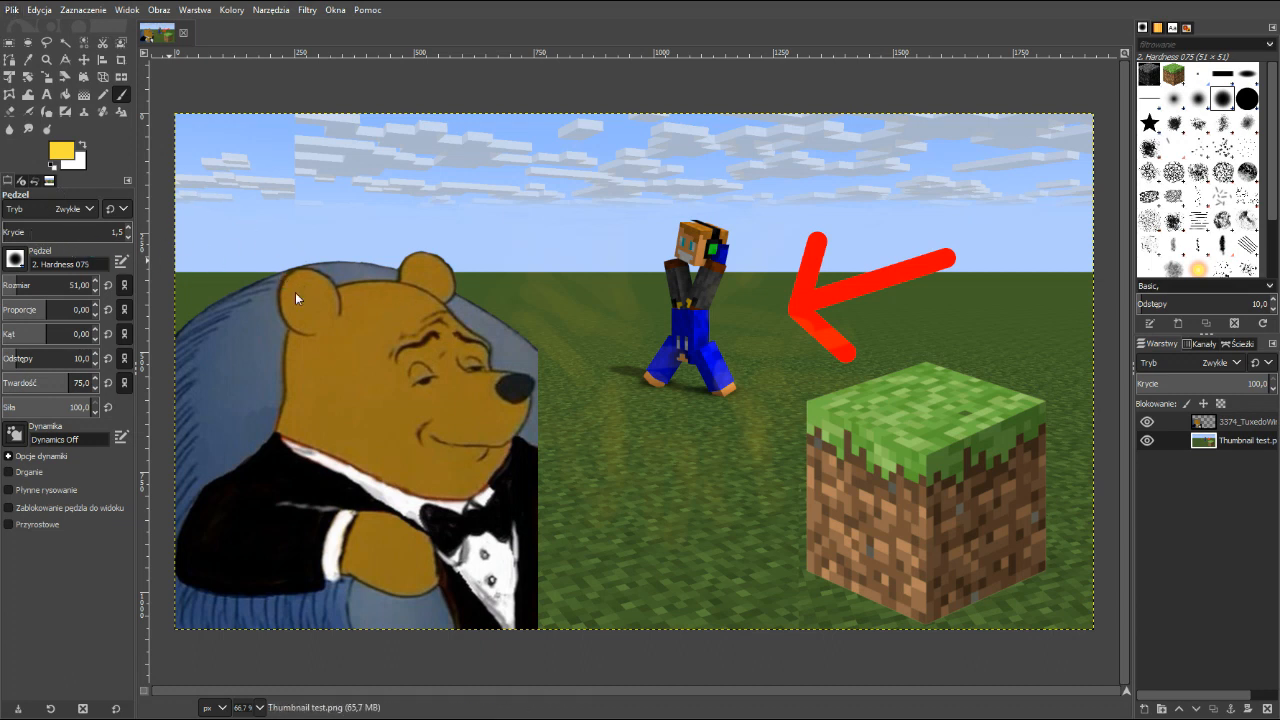